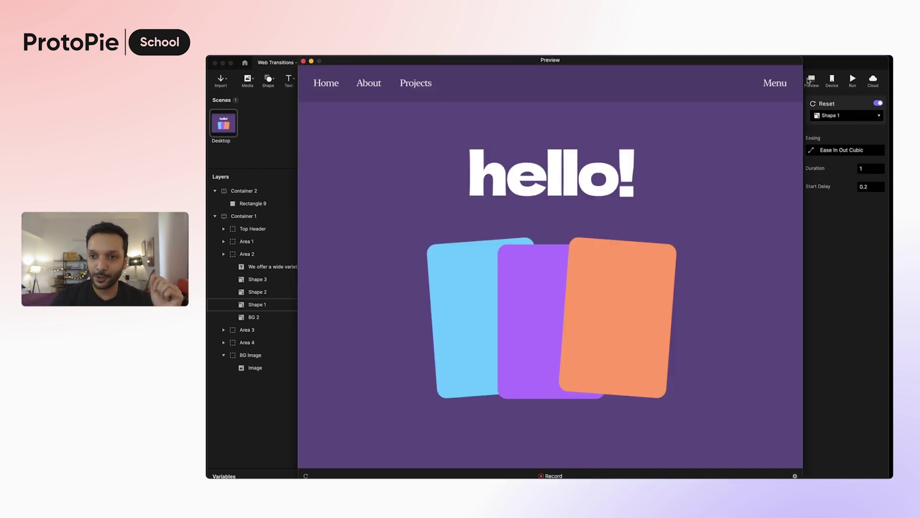
Preview the completed prototype, scroll down to the three rectangles in the second section, and replay it from the start
click(811, 80)
scroll(599, 332, down, 5)
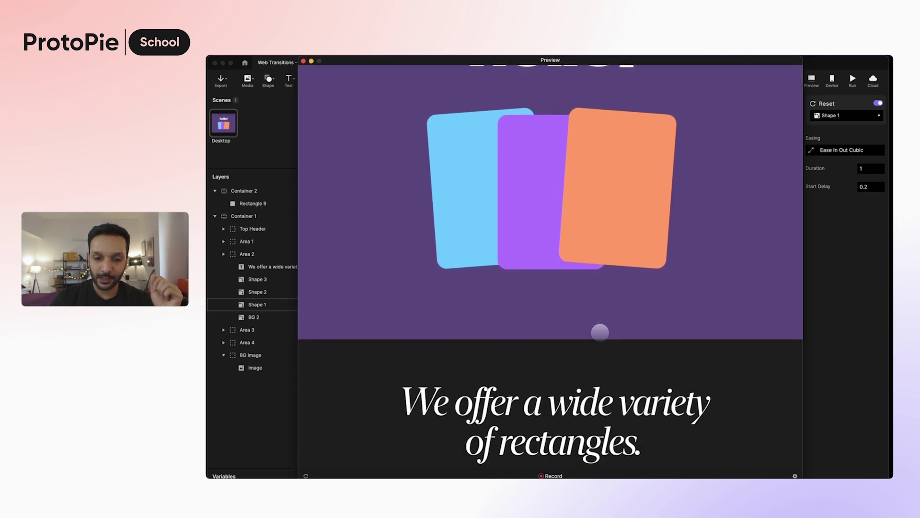
scroll(600, 332, down, 5)
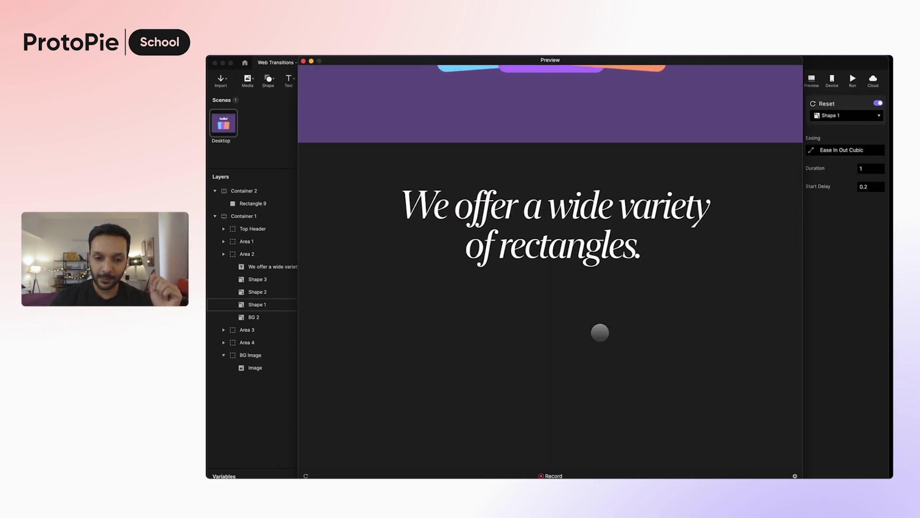
scroll(600, 333, down, 2)
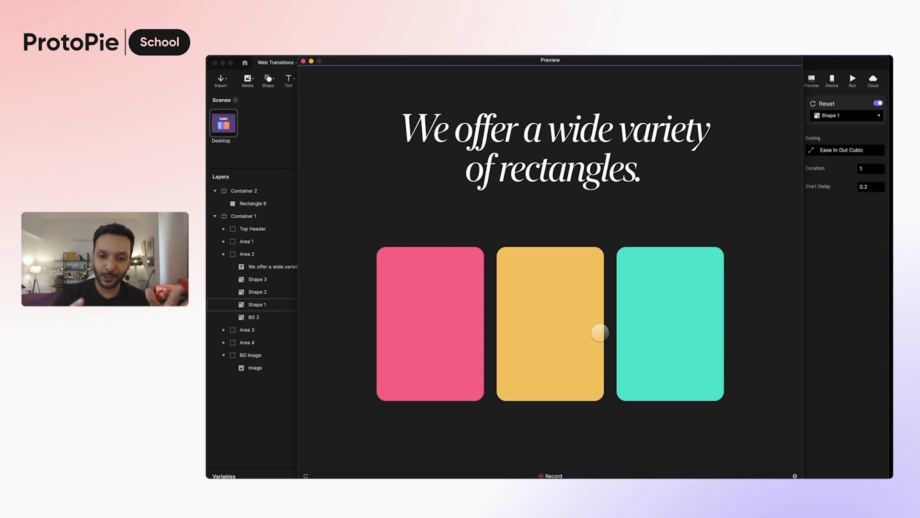
scroll(600, 332, up, 10)
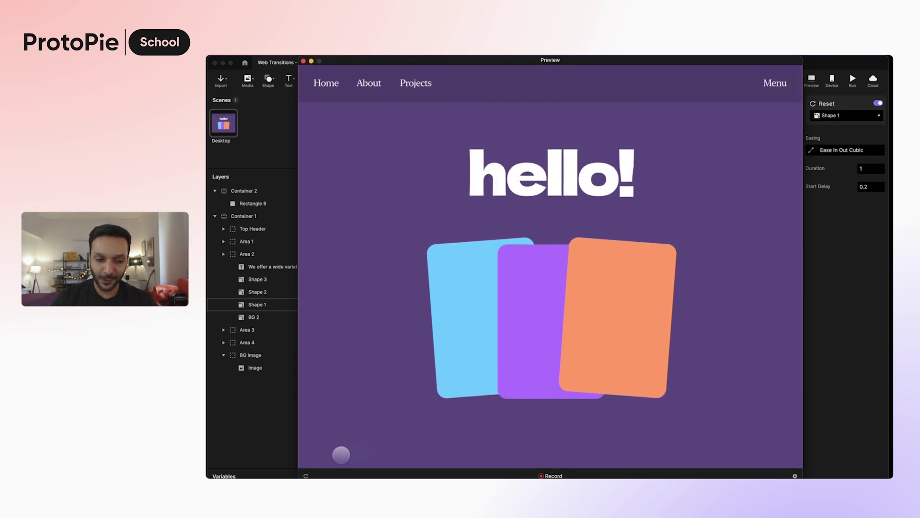
click(306, 476)
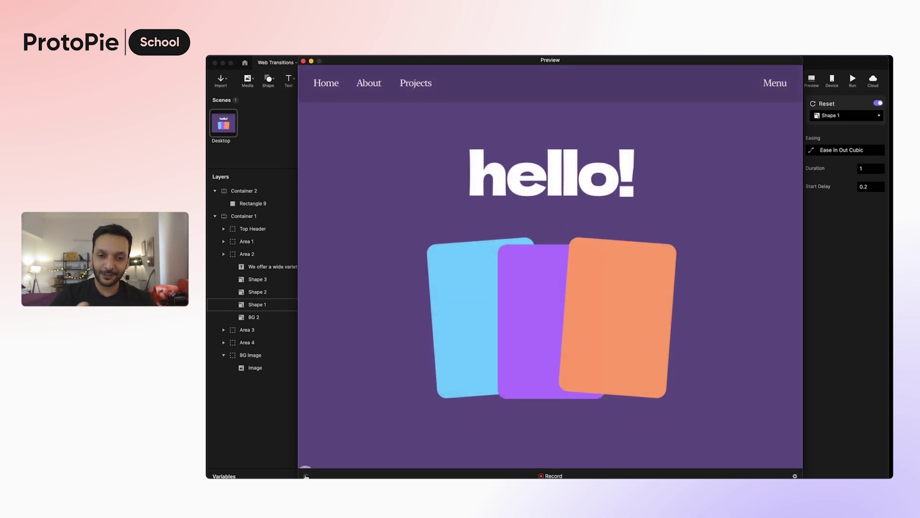
scroll(401, 370, down, 7)
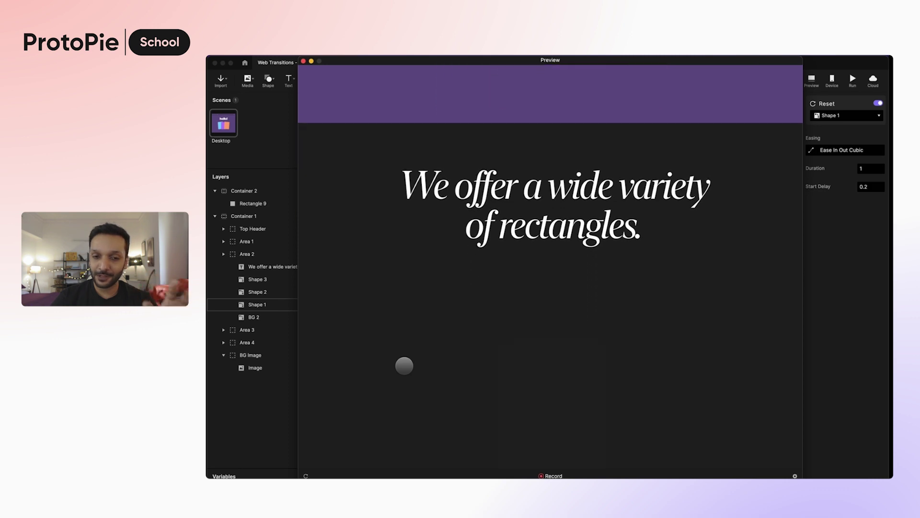
scroll(404, 365, down, 2)
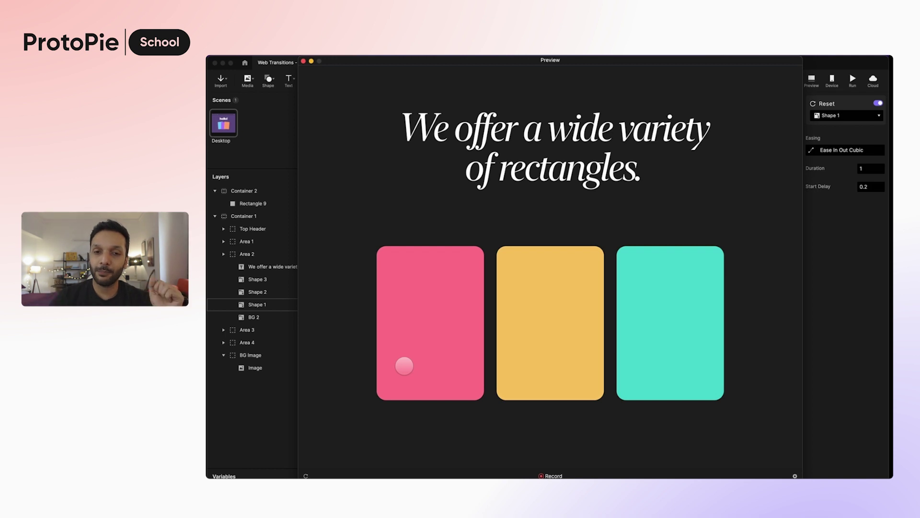
click(404, 365)
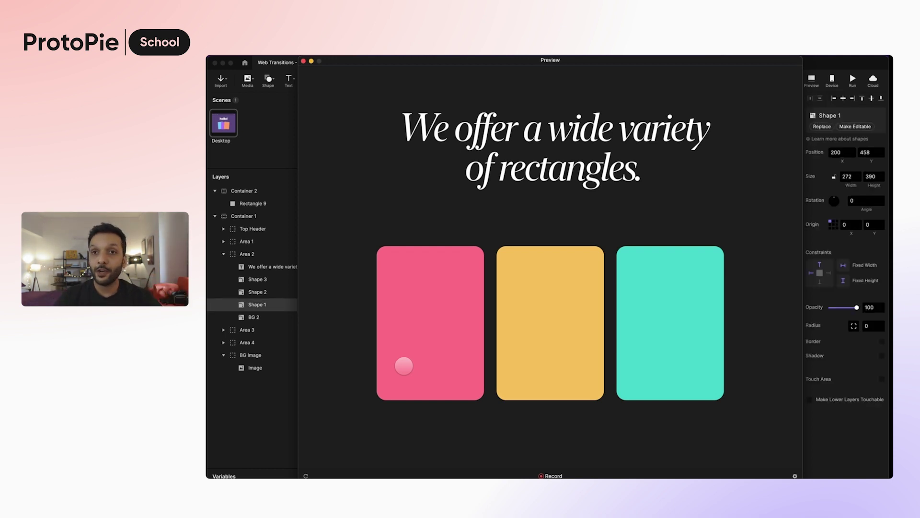
click(270, 417)
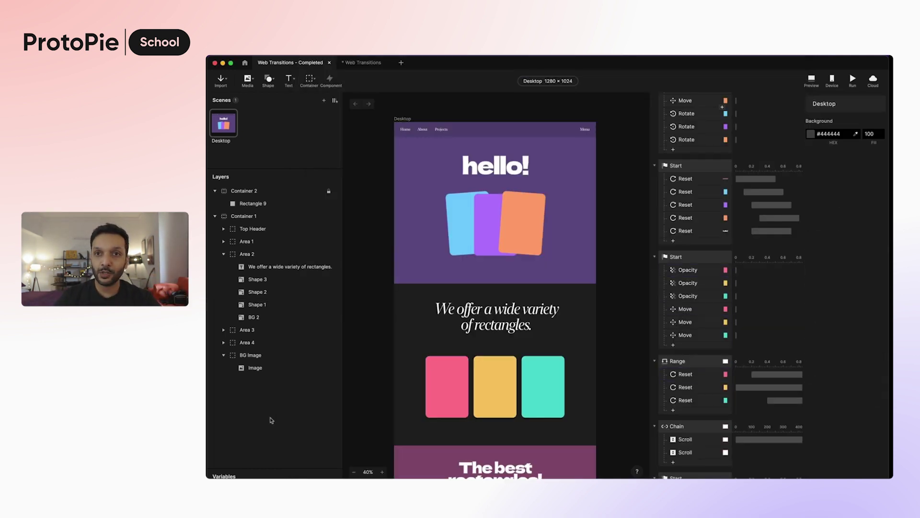
Switch to the Web Transitions file, replay its opening animation in the preview, and close the preview
click(370, 66)
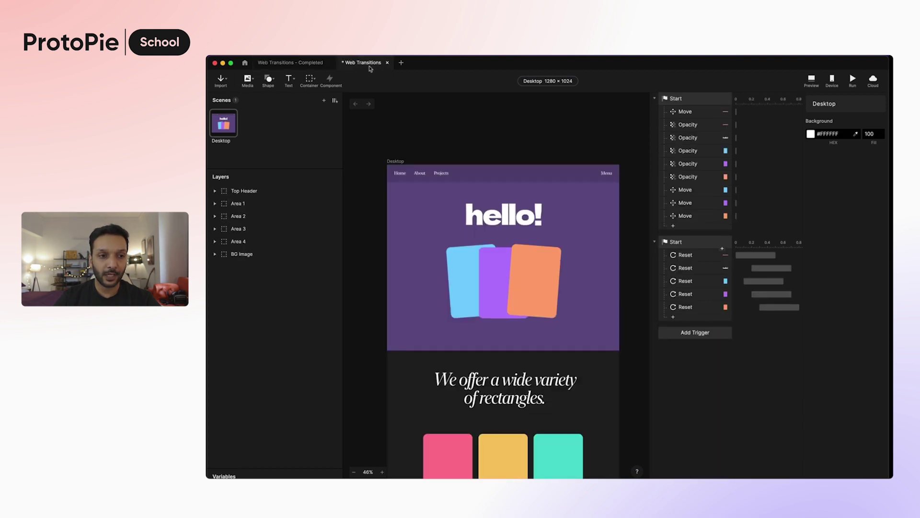
click(811, 80)
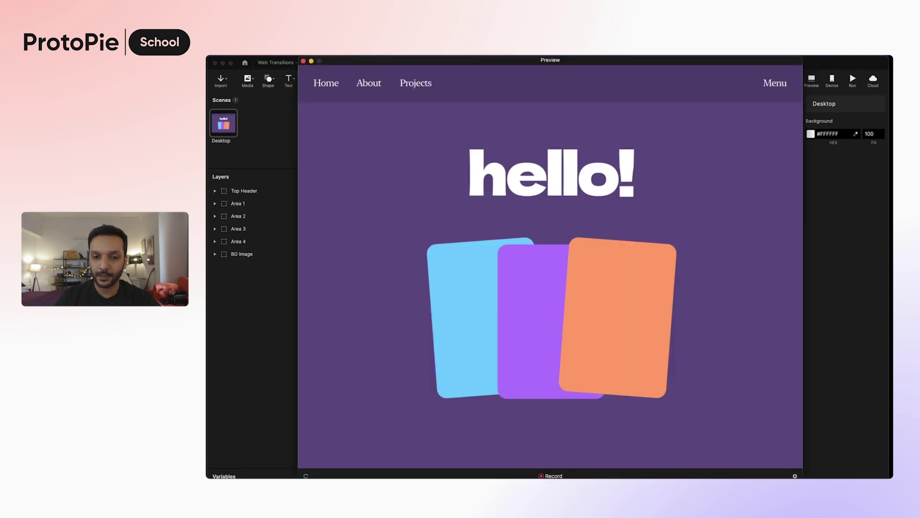
click(307, 475)
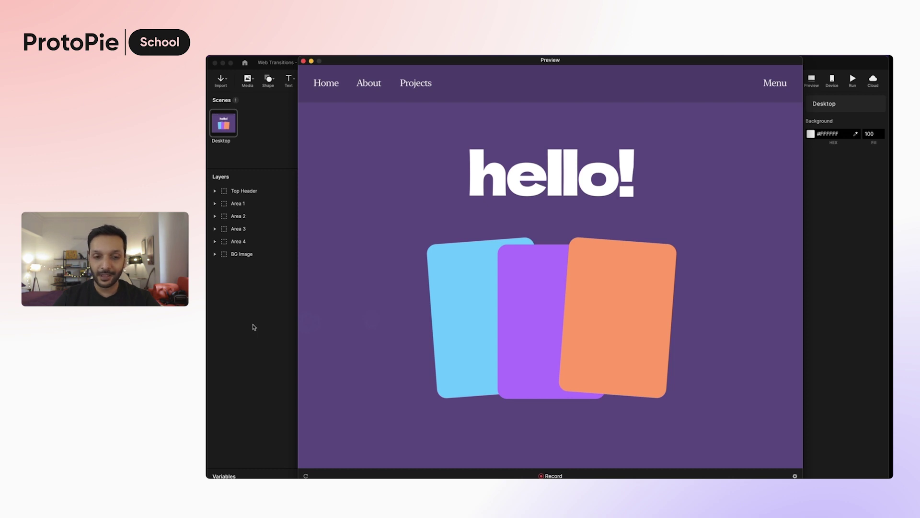
key(super+w)
Group all top-level layers from Top Header to BG Image into one container and set its Scroll Paging to Scroll
click(263, 260)
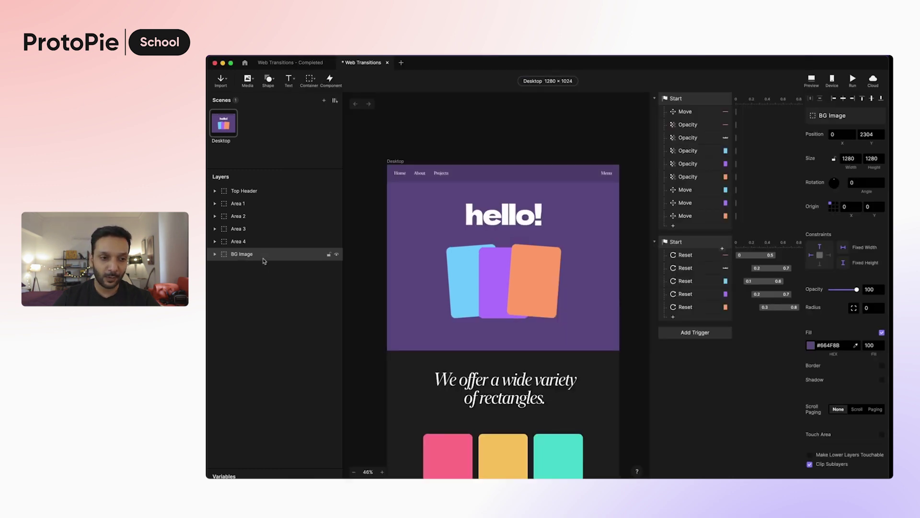
shift+click(281, 194)
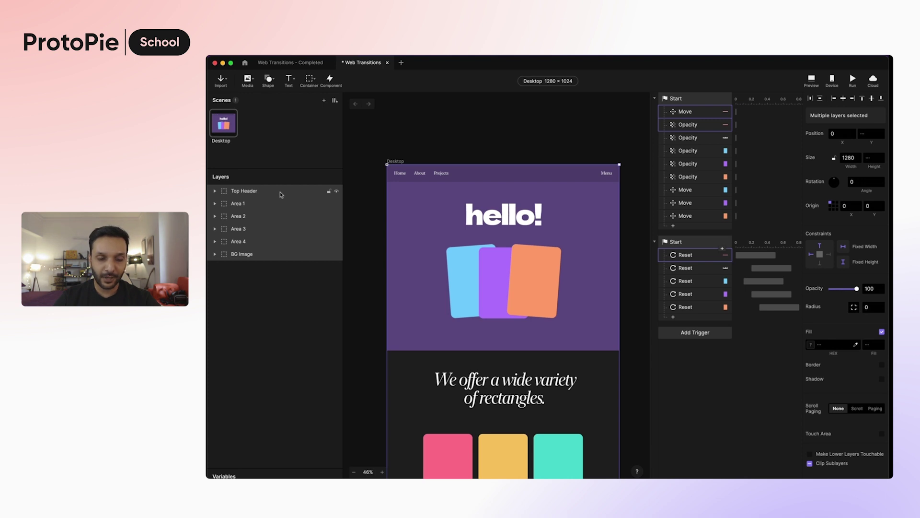
key(super+alt+g)
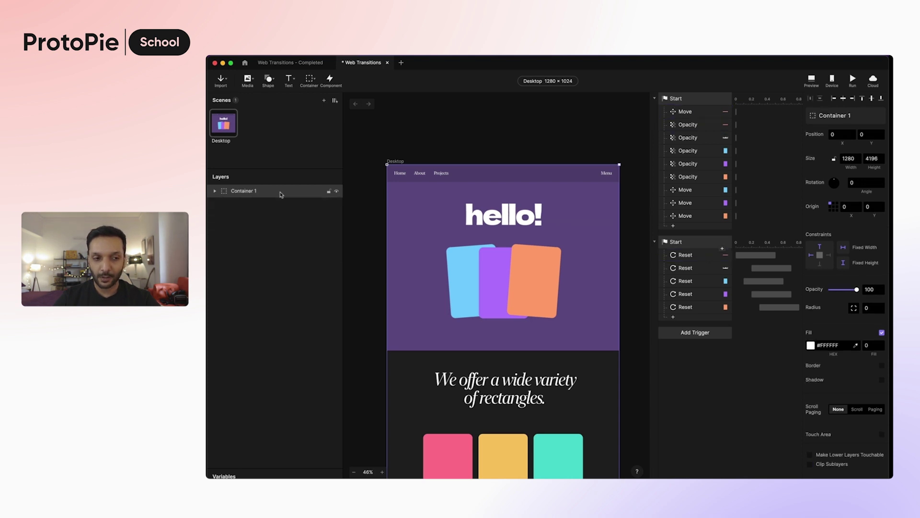
key(super+z)
right_click(281, 195)
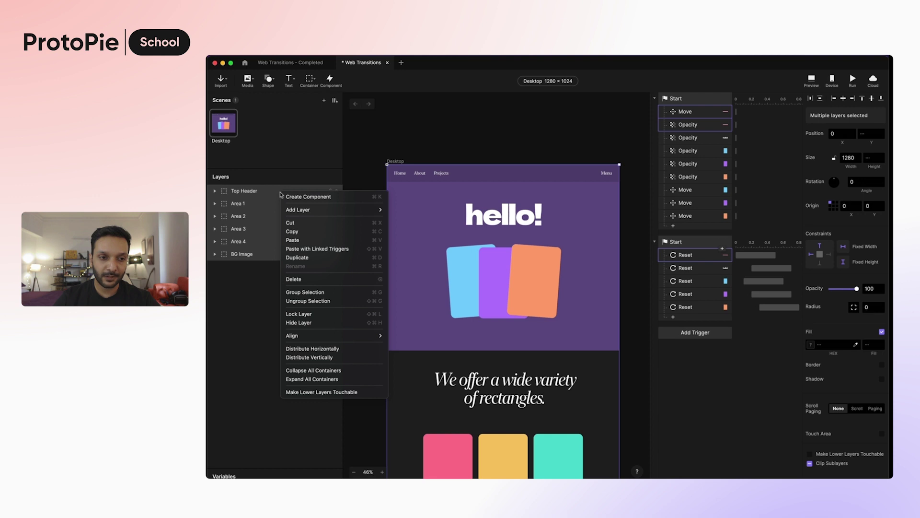
click(302, 291)
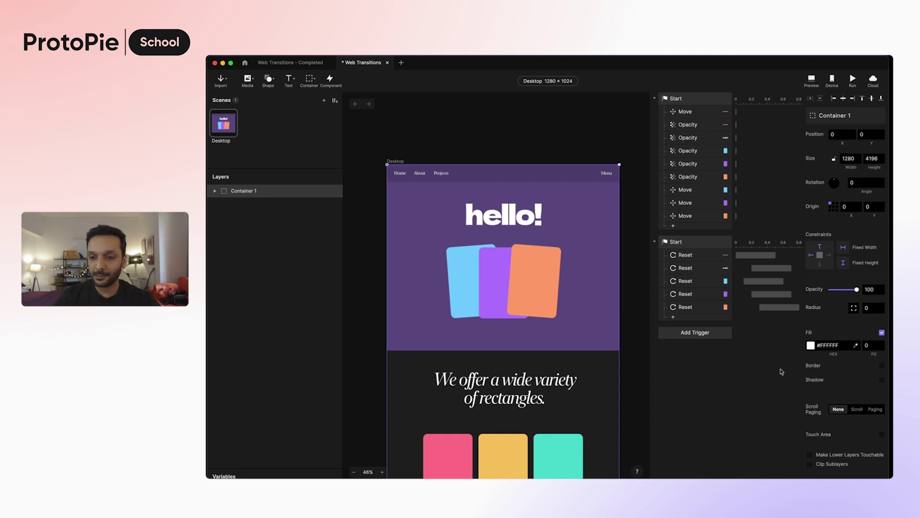
click(857, 410)
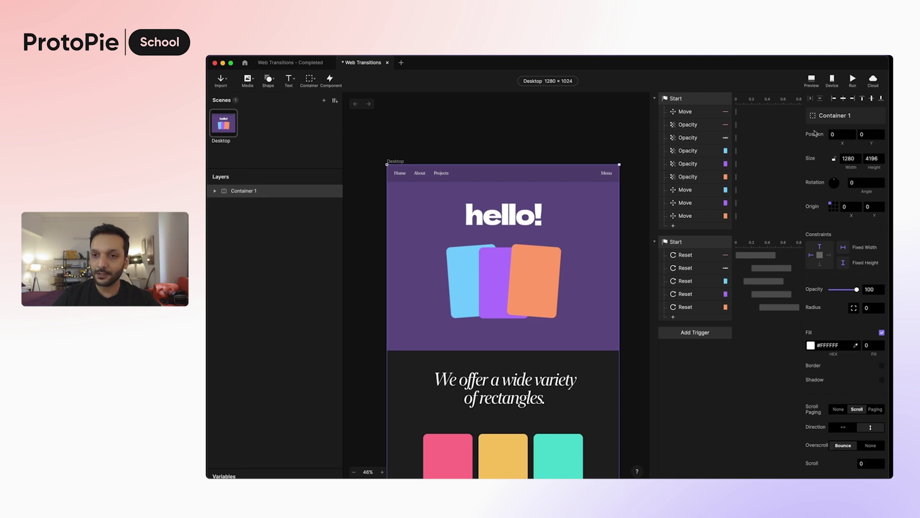
Preview the prototype and test how the grouped container scrolls, then return to the editor
click(816, 89)
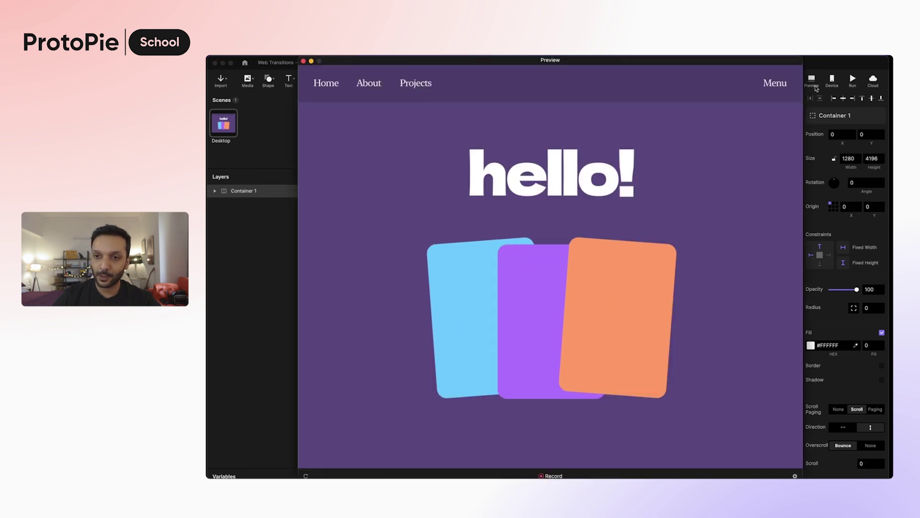
scroll(719, 288, down, 3)
scroll(764, 117, up, 3)
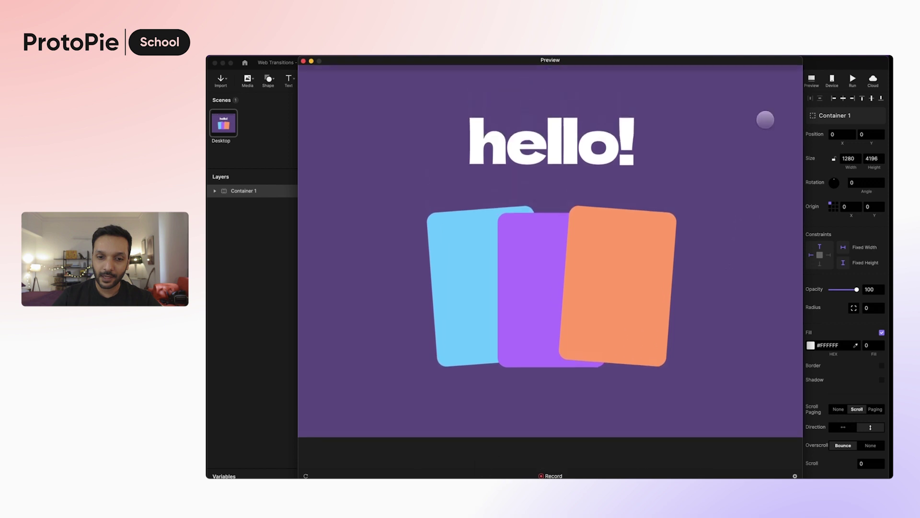
scroll(723, 222, down, 2)
scroll(690, 403, up, 2)
scroll(690, 404, down, 2)
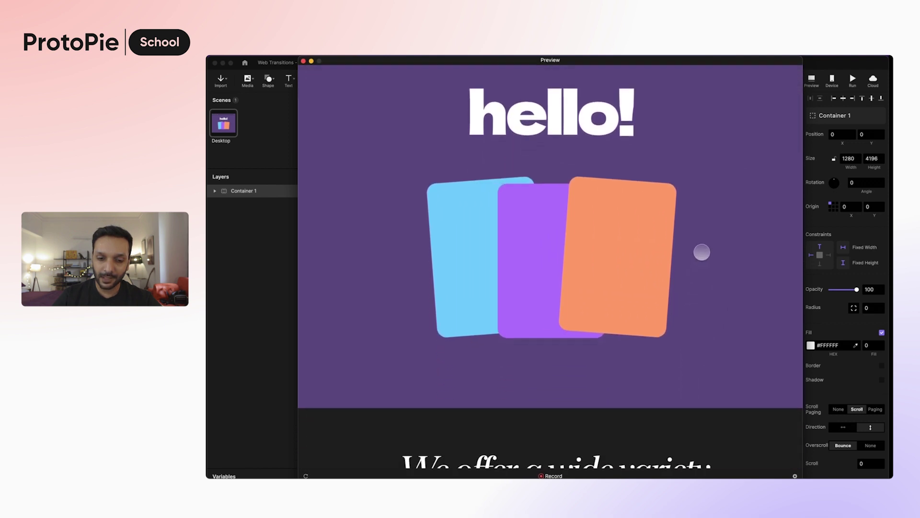
scroll(700, 250, up, 2)
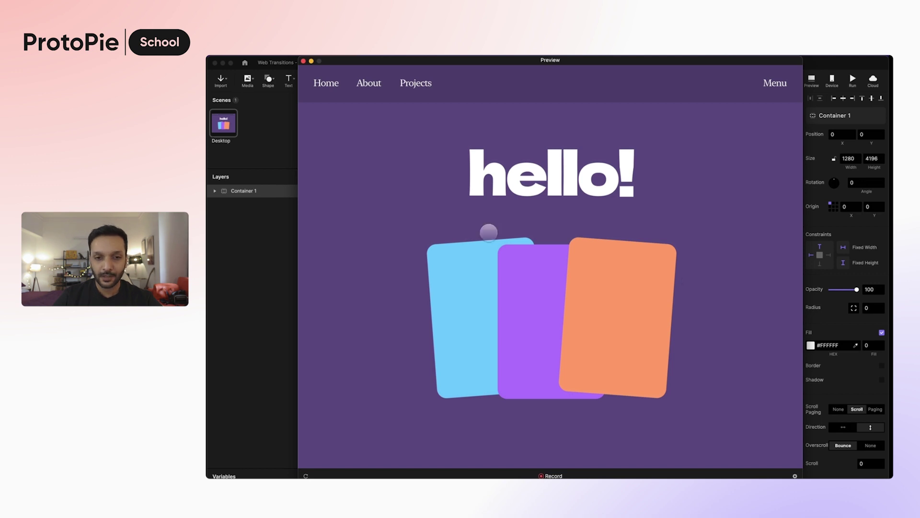
click(274, 247)
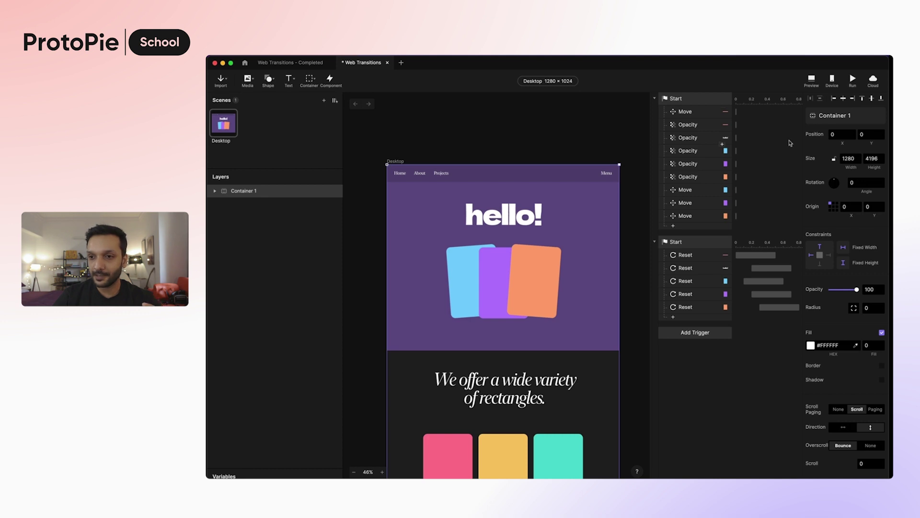
Set the scroll container's height to 1024 to match the scene height
click(866, 160)
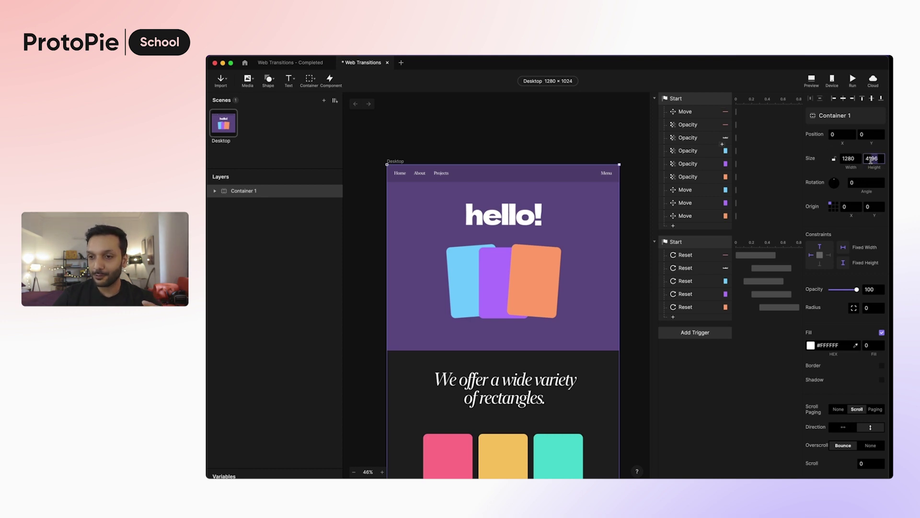
text(1024)
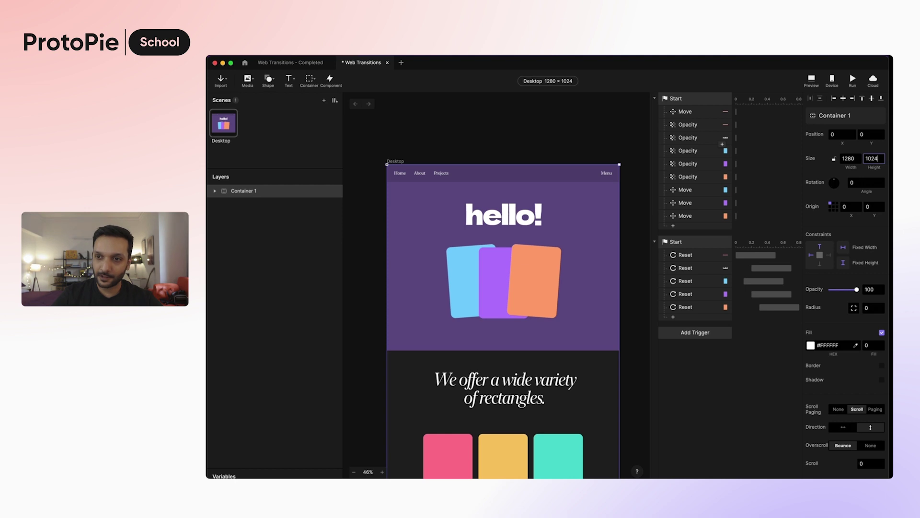
key(Return)
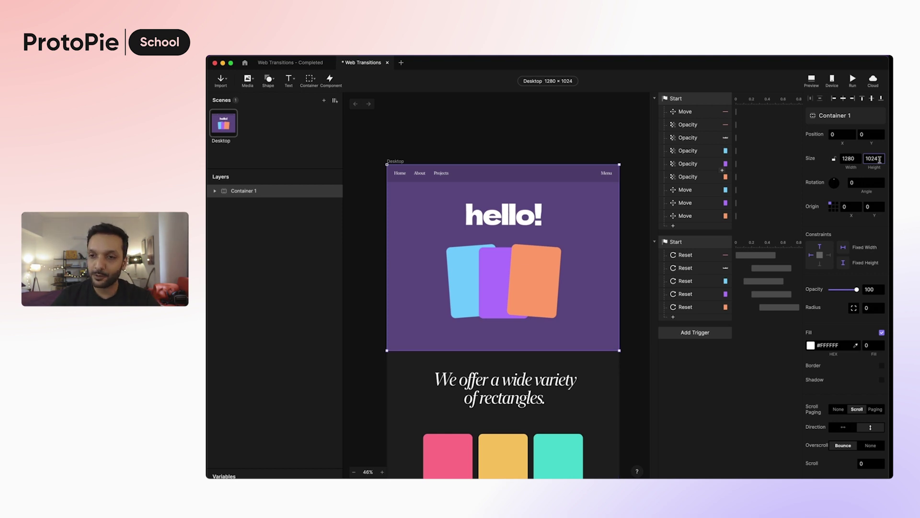
Preview the resized container by scrolling down to the lower sections and back, then close the preview
click(811, 80)
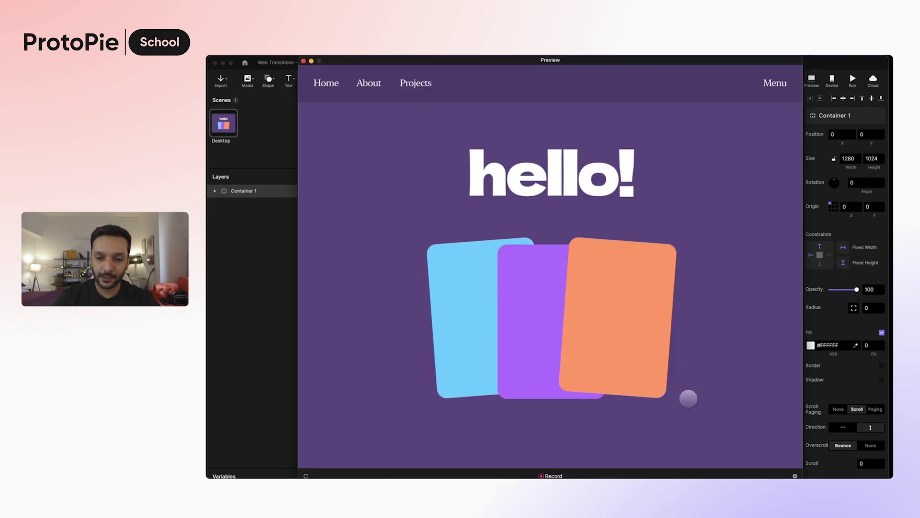
drag(689, 398, 717, 167)
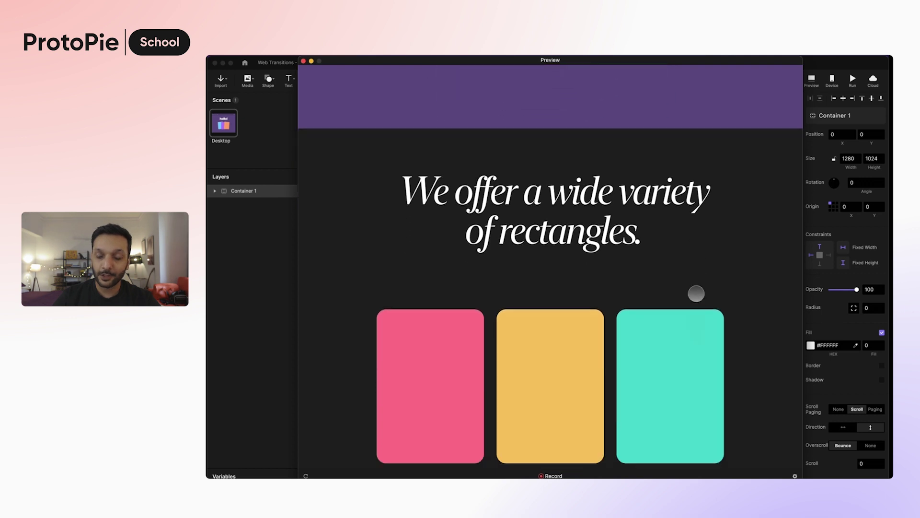
drag(661, 384, 669, 413)
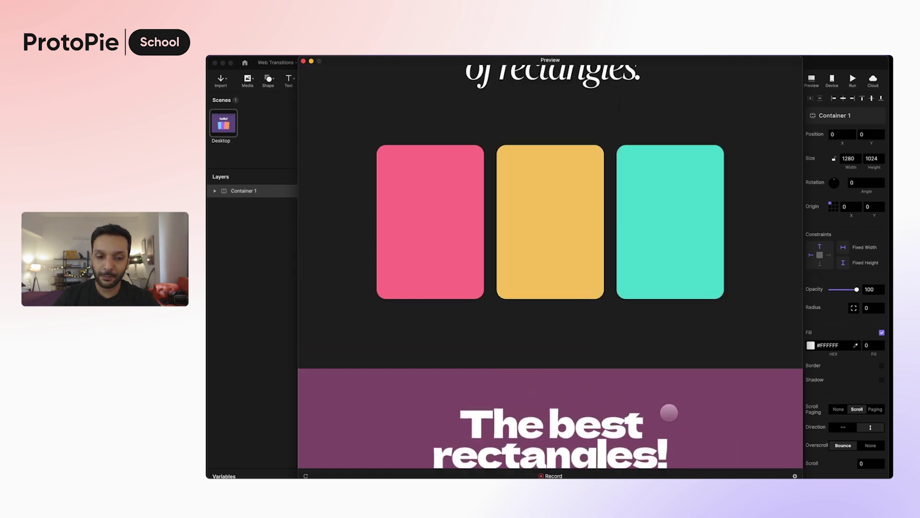
drag(702, 172, 695, 437)
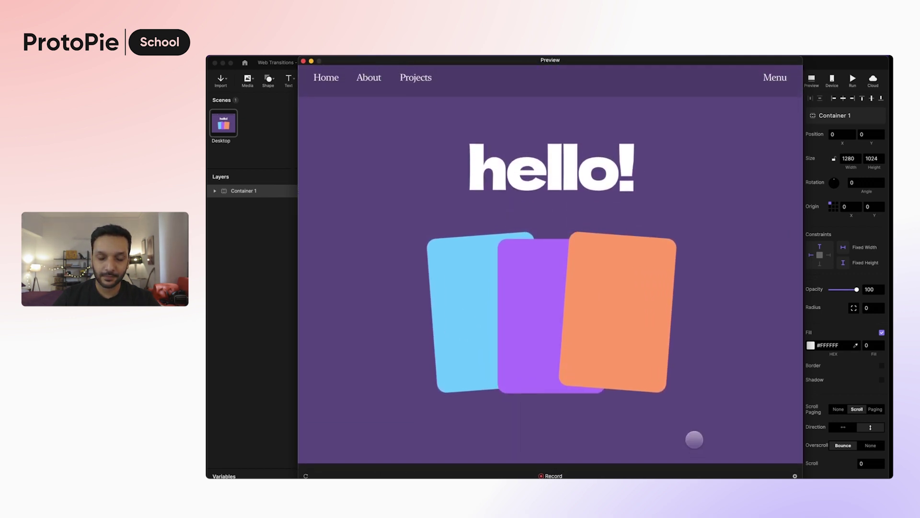
drag(427, 402, 438, 240)
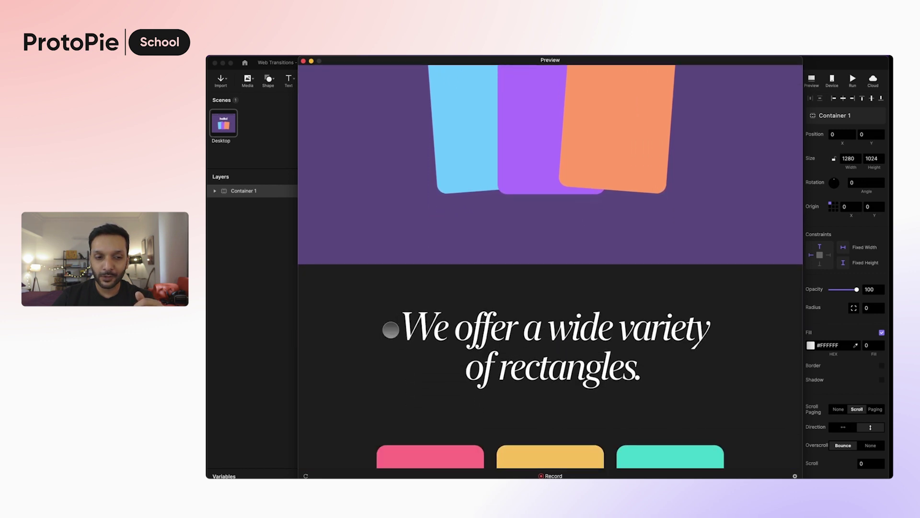
drag(391, 329, 422, 149)
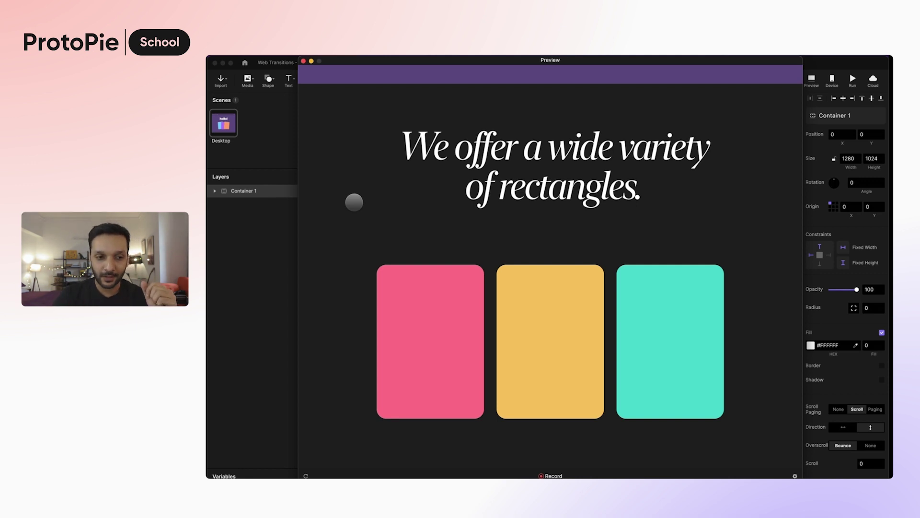
key(super+w)
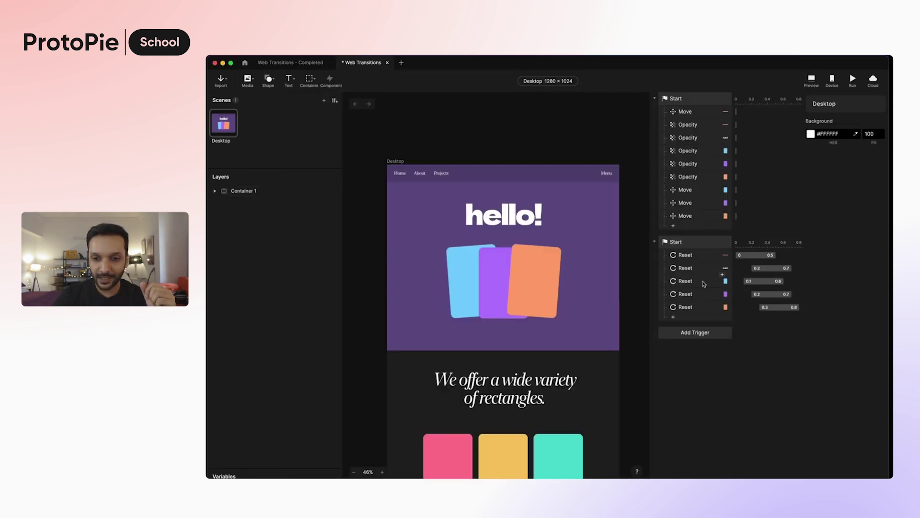
Add a third Start trigger to the Desktop scene
click(695, 333)
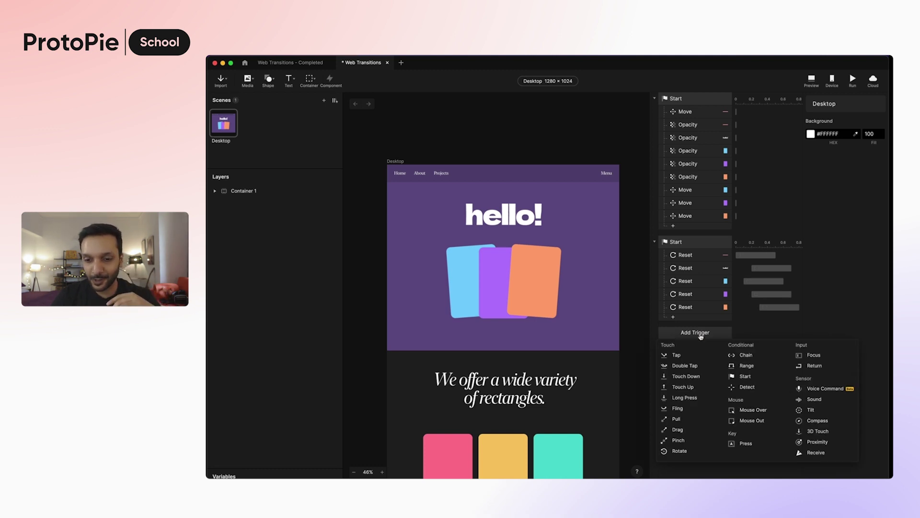
click(736, 378)
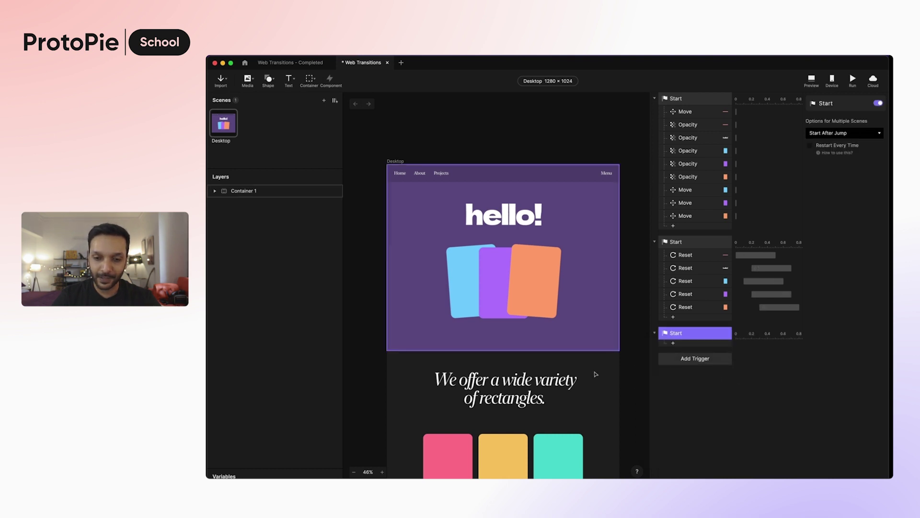
Add an Opacity response for Shape 1, the pink rectangle, to the third Start trigger with opacity 0
scroll(595, 373, down, 4)
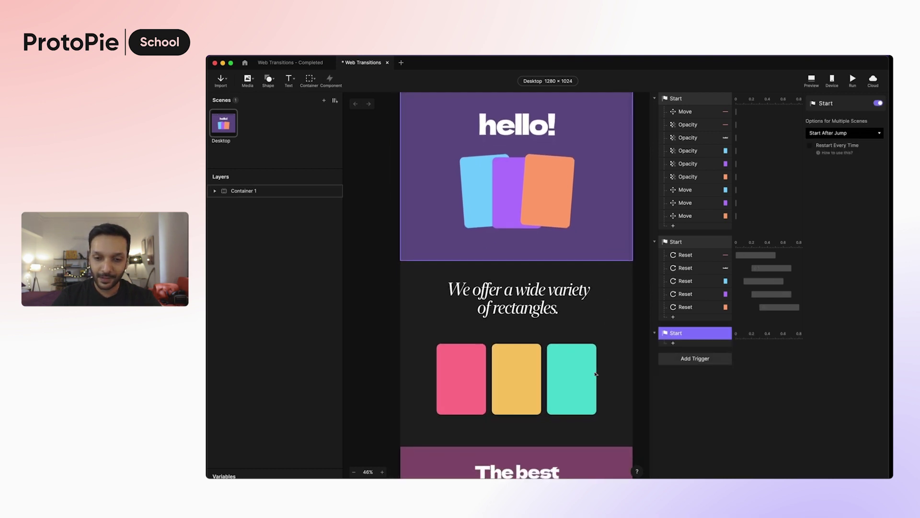
click(470, 389)
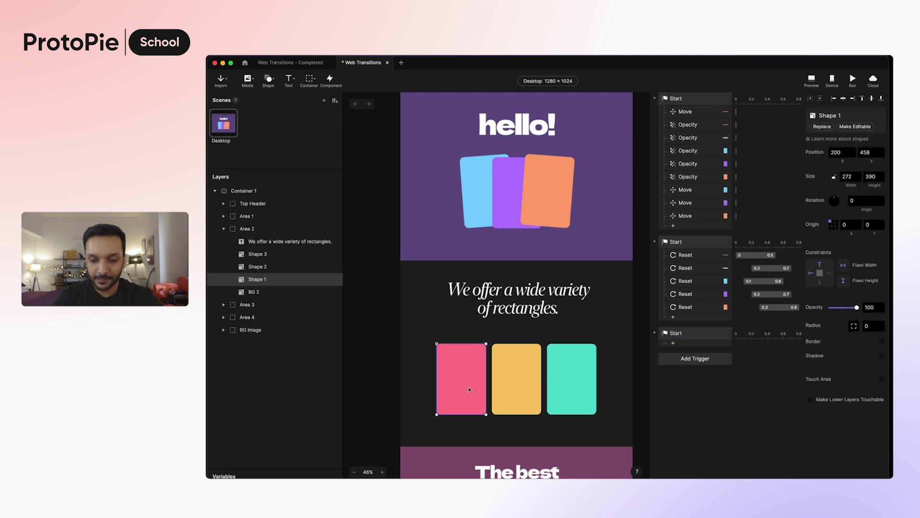
click(680, 344)
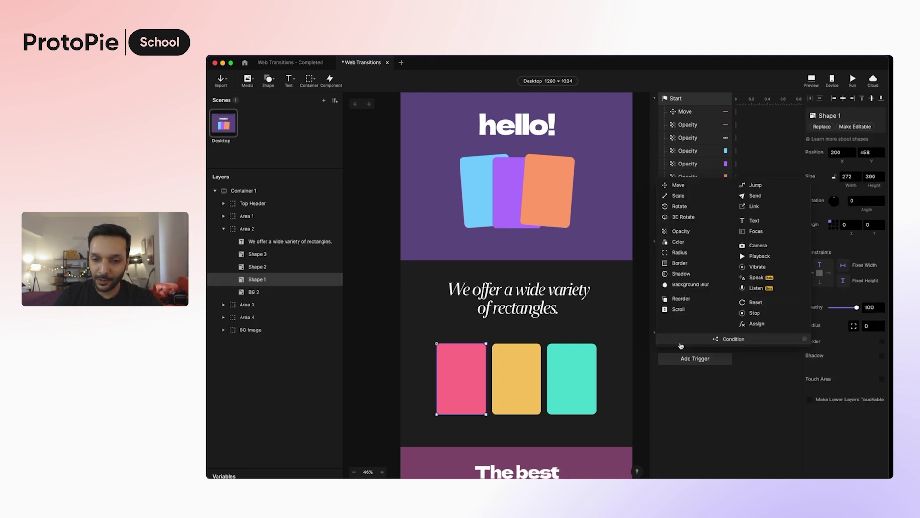
click(699, 233)
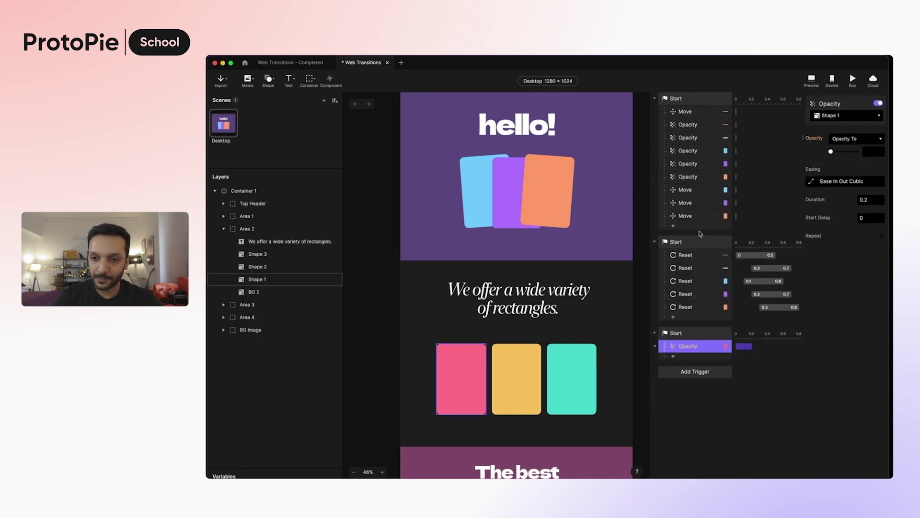
click(832, 153)
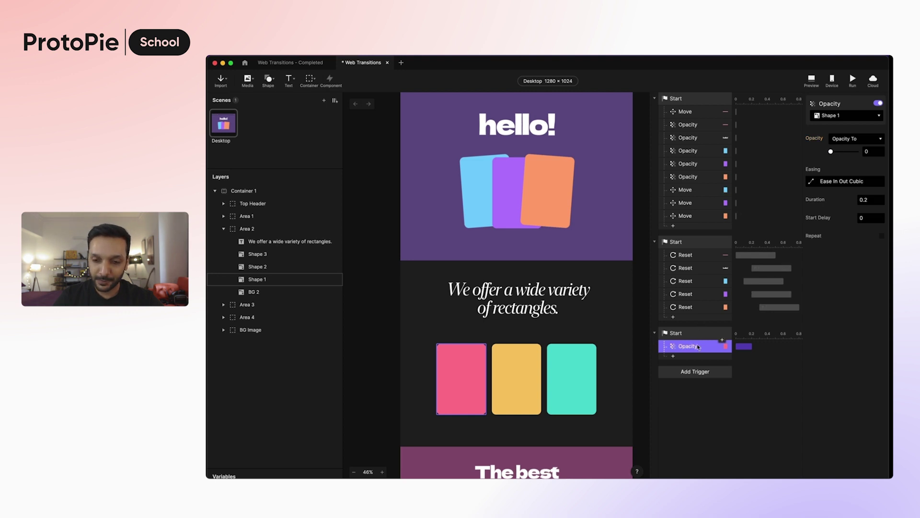
Duplicate the Opacity response twice and assign the copies to Shape 2 and Shape 3
key(super+d)
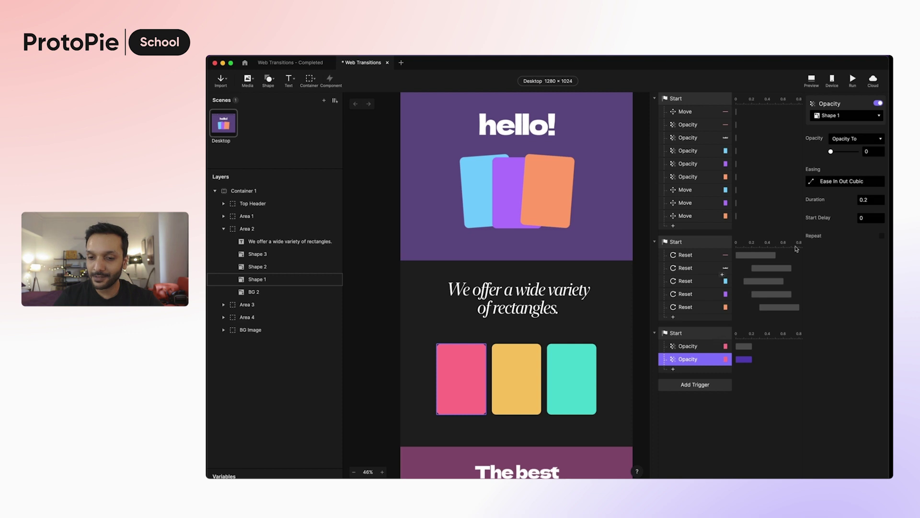
click(848, 116)
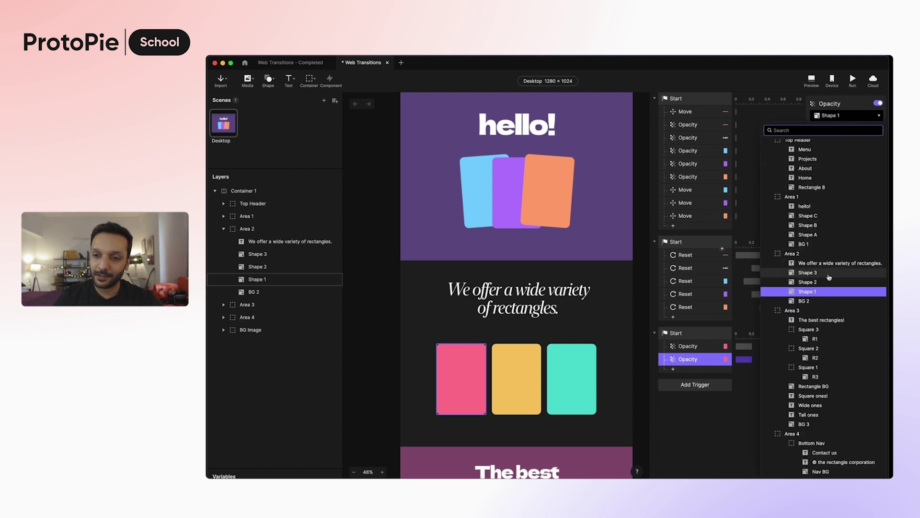
click(808, 282)
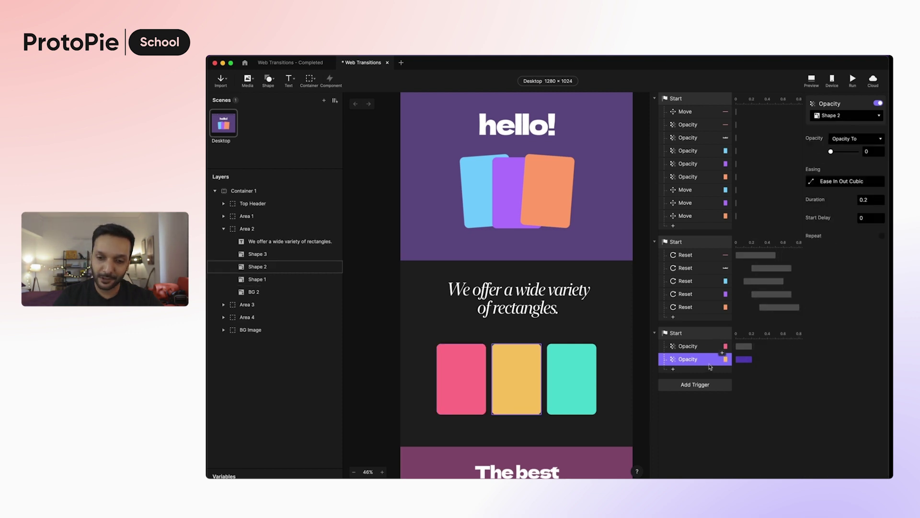
key(super+d)
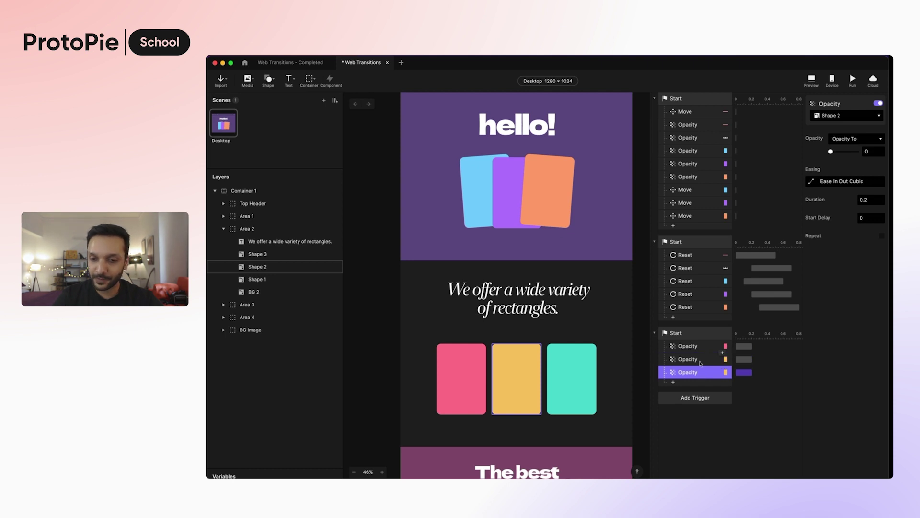
click(842, 117)
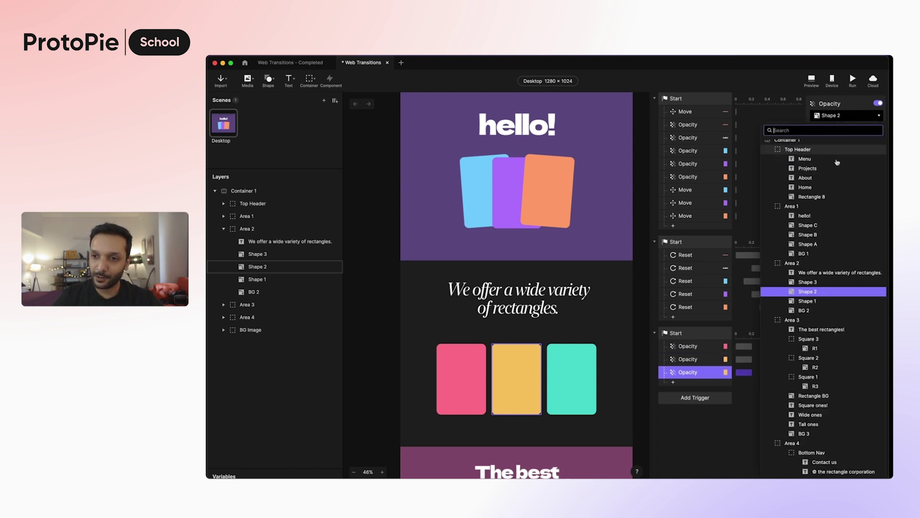
click(823, 284)
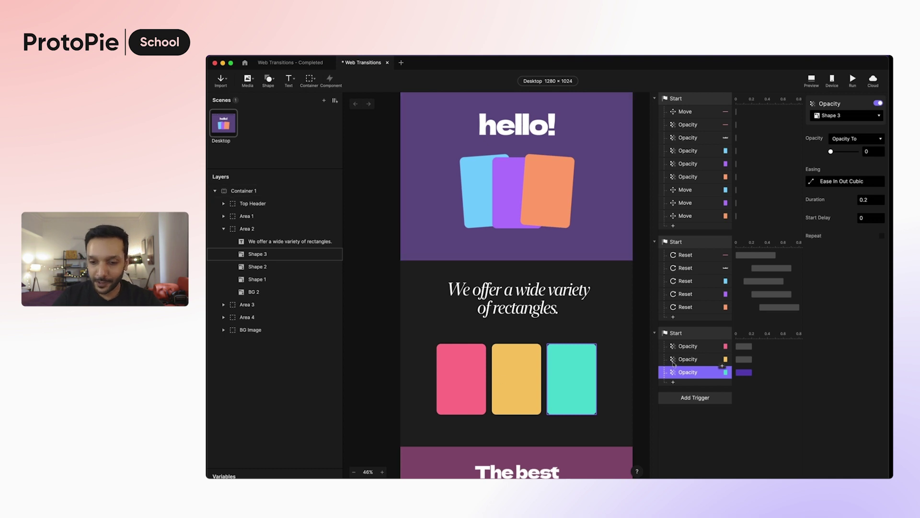
Add a Move response for Shape 1 to the third Start trigger, using Move By with a Y value of 56
click(680, 383)
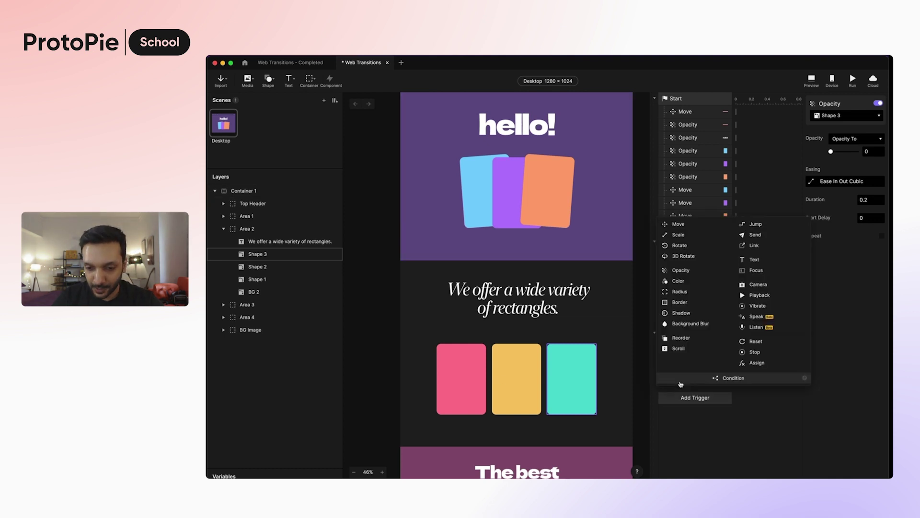
click(699, 224)
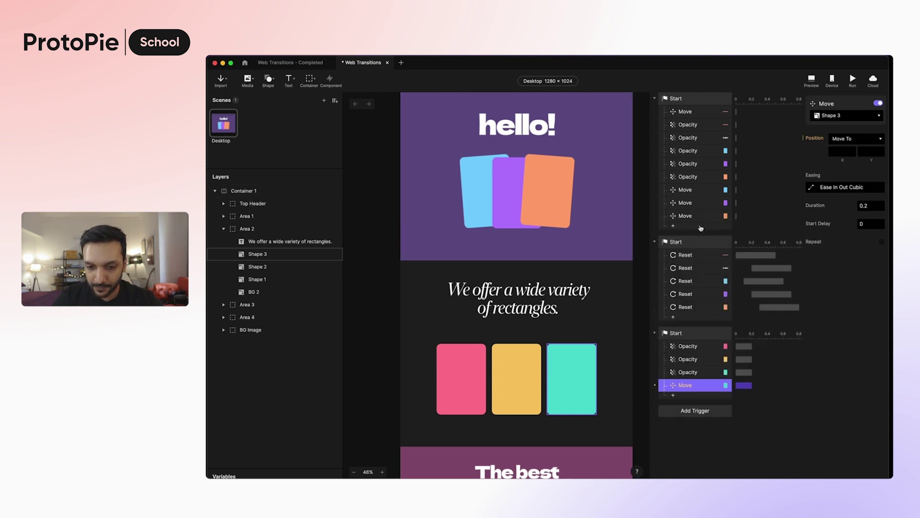
click(836, 117)
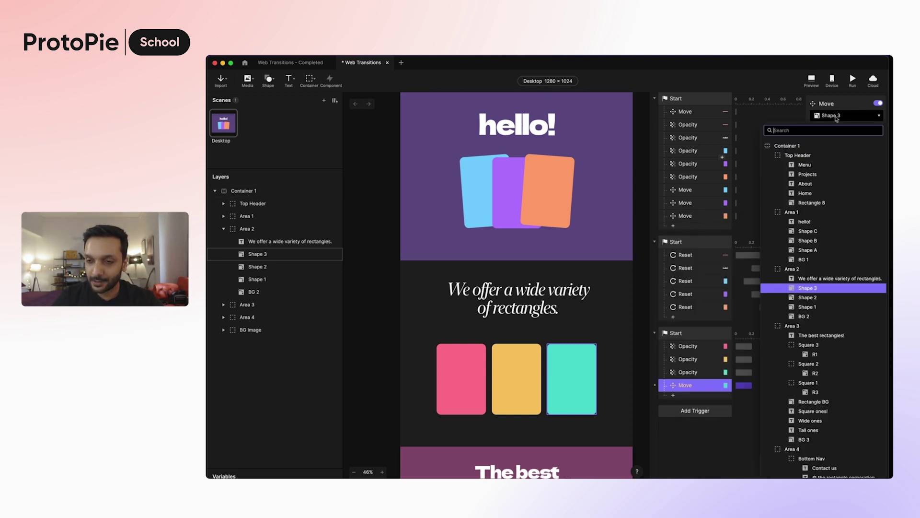
click(825, 308)
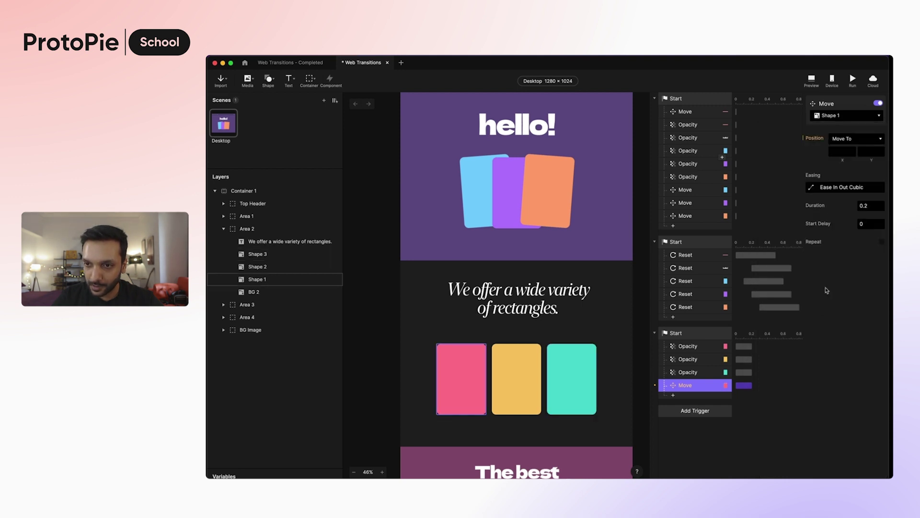
click(859, 139)
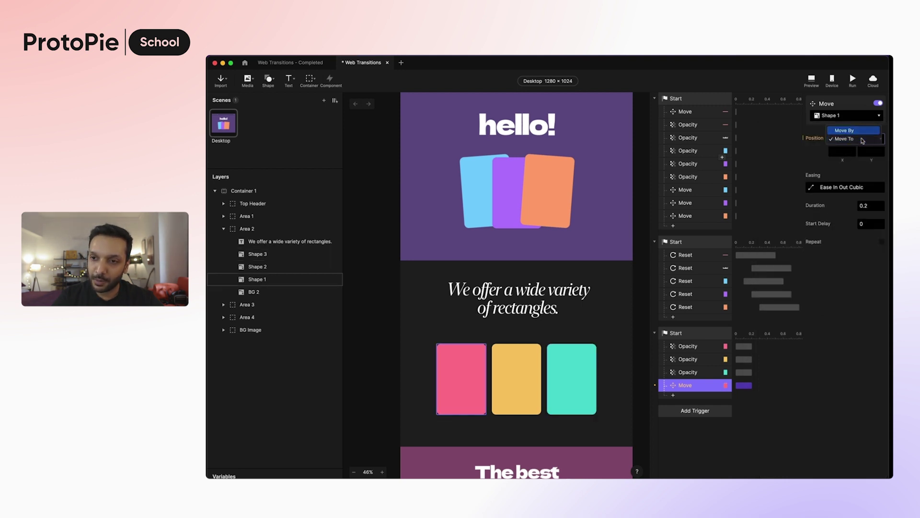
click(845, 131)
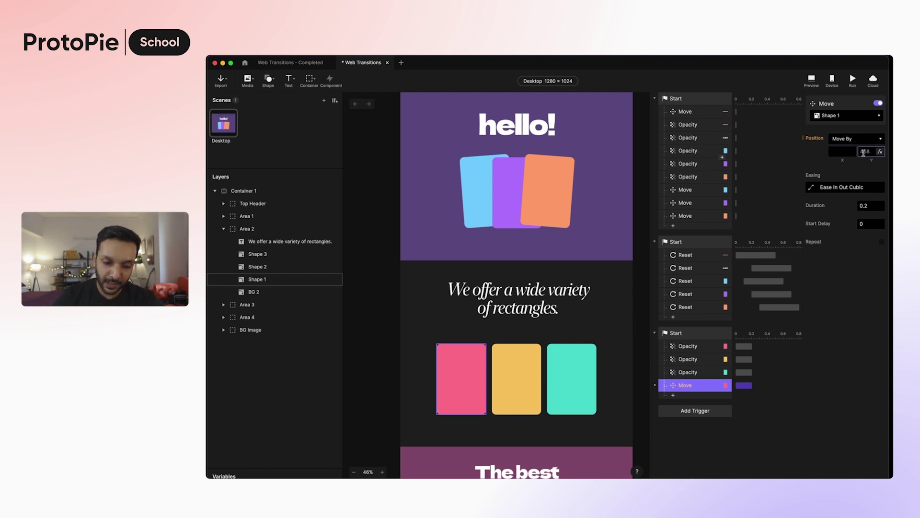
key(BackSpace)
text(6)
key(Return)
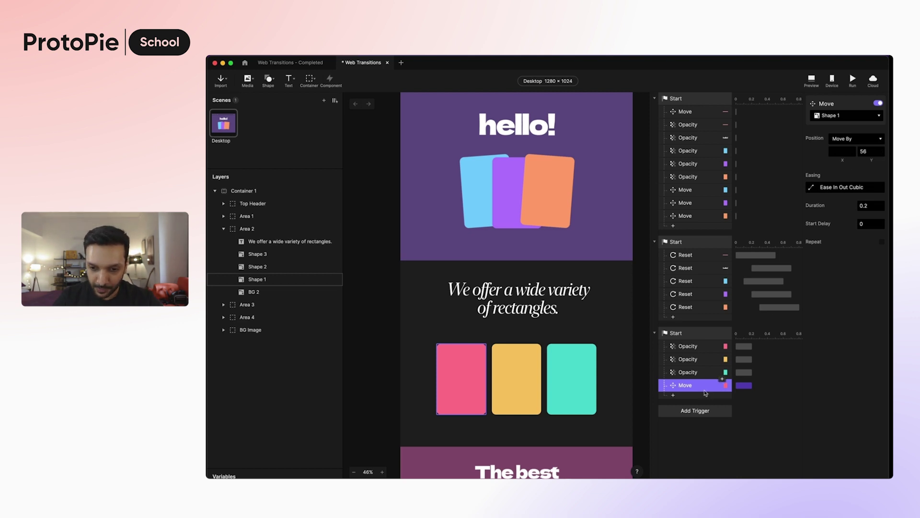
Duplicate the Shape 1 Move response for the other two rectangles, targeting Shape 2 and Shape 3
key(super+d)
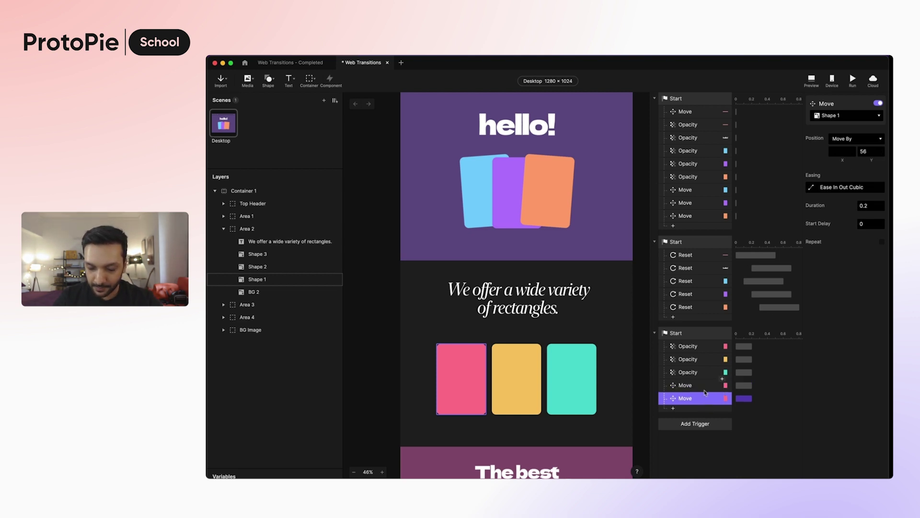
click(866, 116)
click(844, 282)
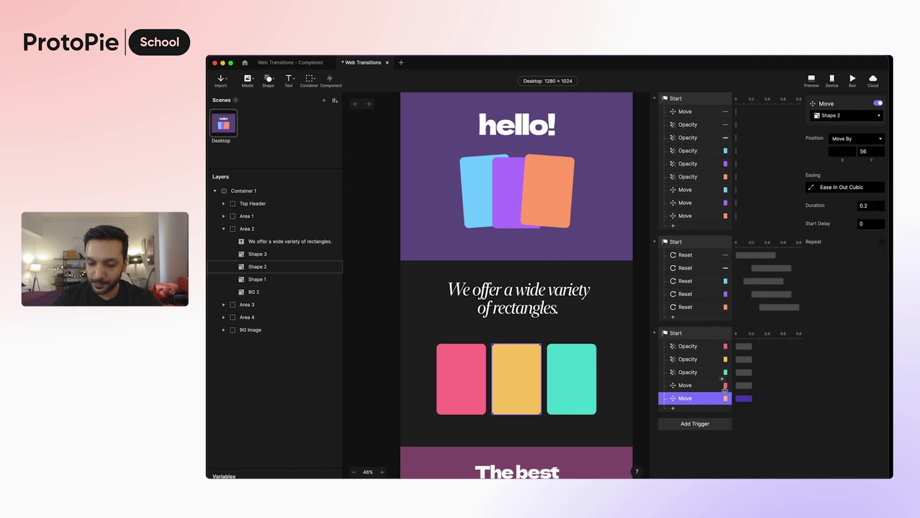
key(super+d)
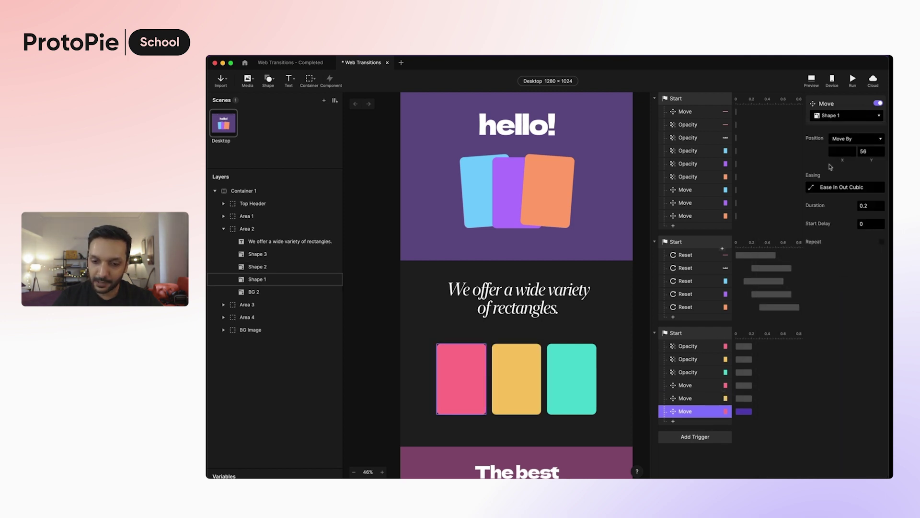
click(853, 117)
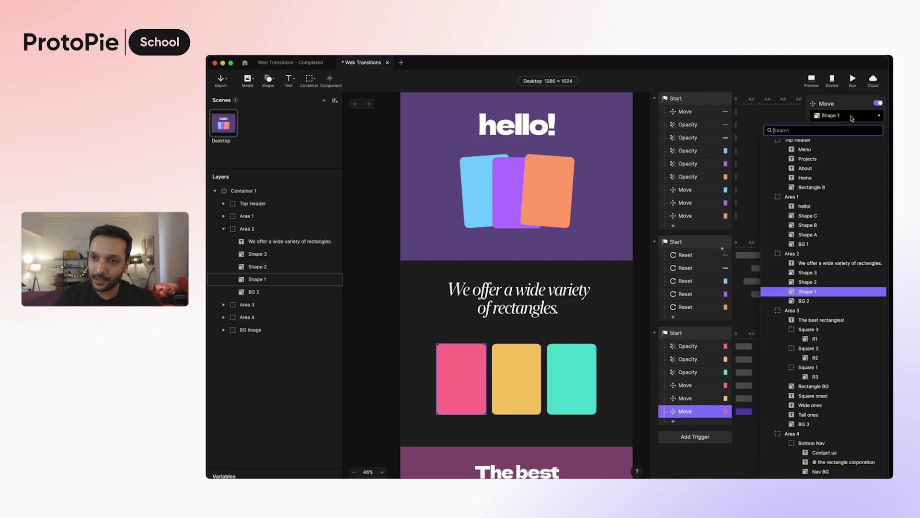
click(838, 273)
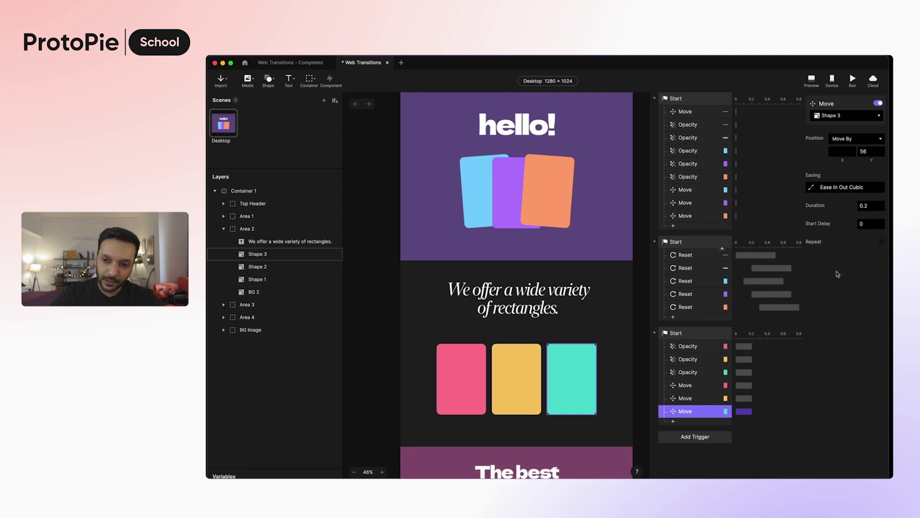
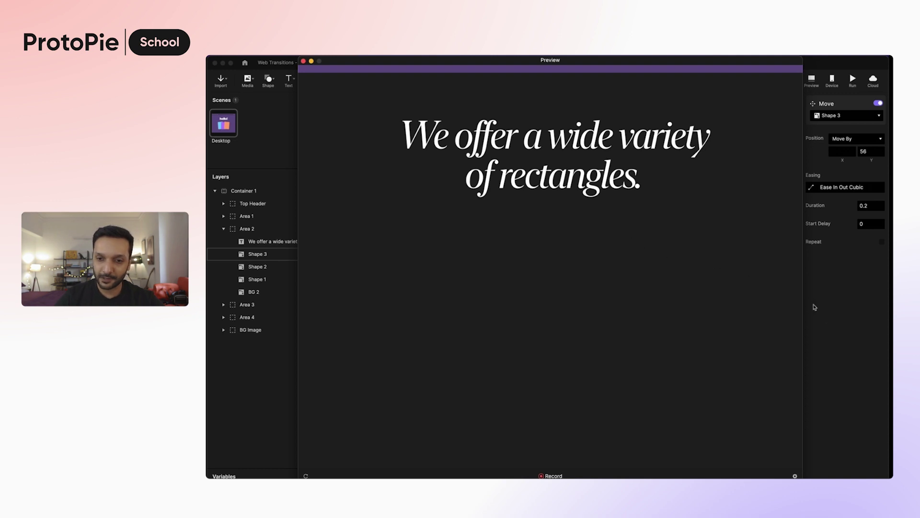
Set the duration of all six Opacity and Move responses under the third Start trigger to 0
click(815, 307)
shift+click(706, 348)
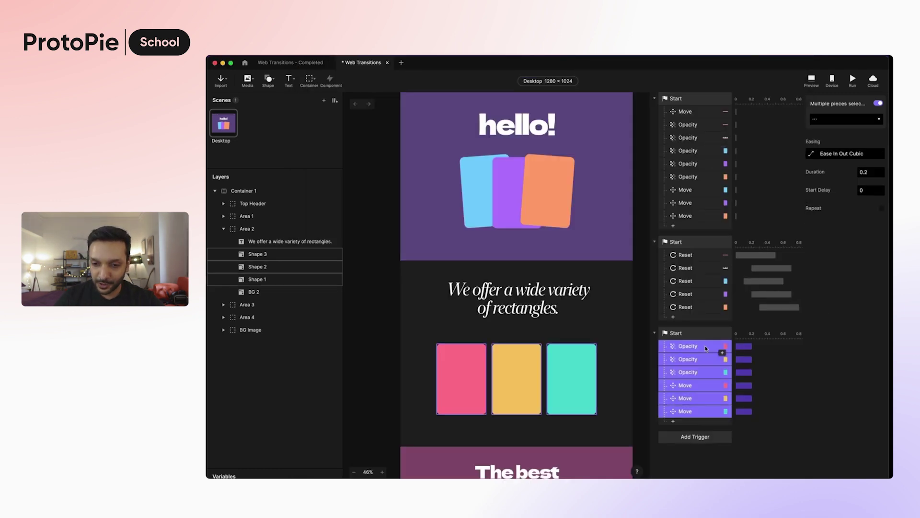
click(869, 173)
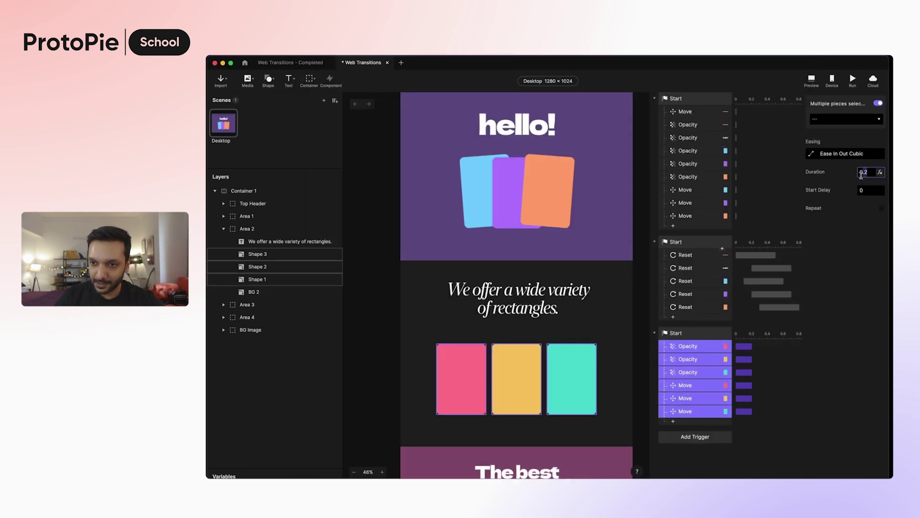
text(0)
key(Return)
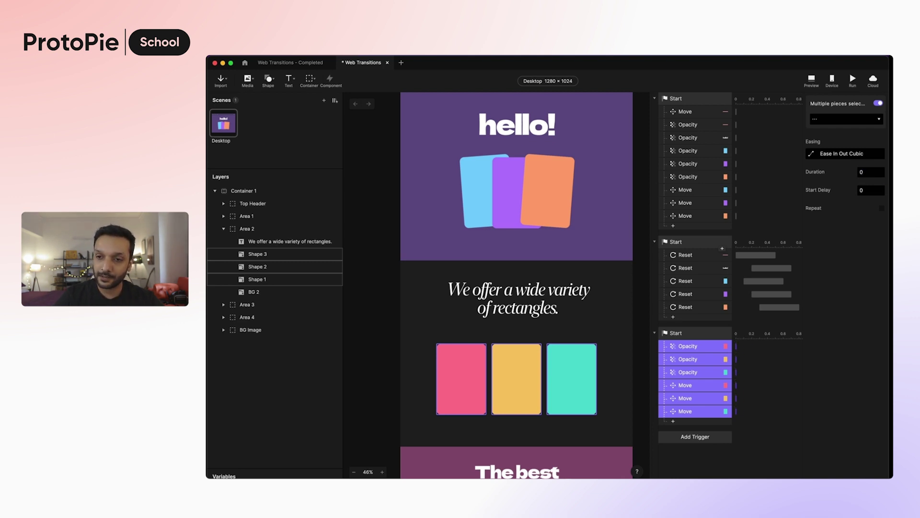
click(776, 374)
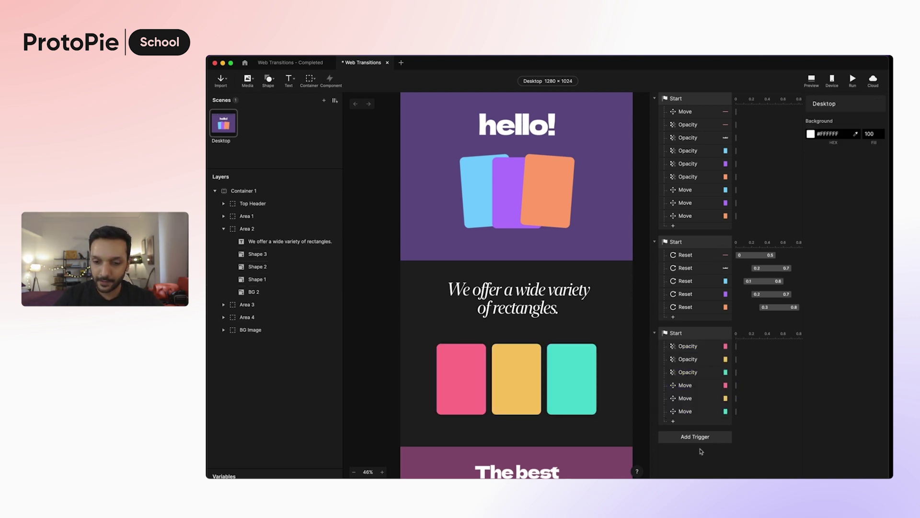
Add a Range trigger for Container 1 that monitors its Scroll property
scroll(767, 336, down, 1)
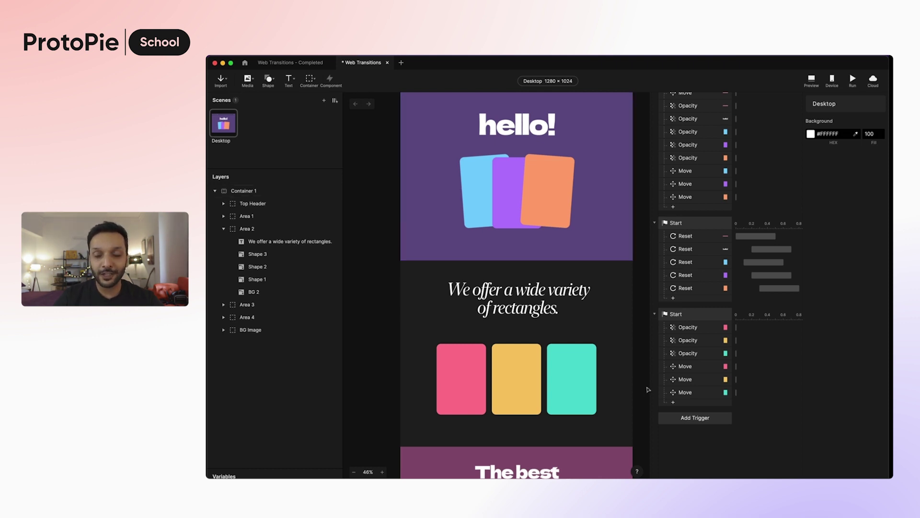
click(690, 421)
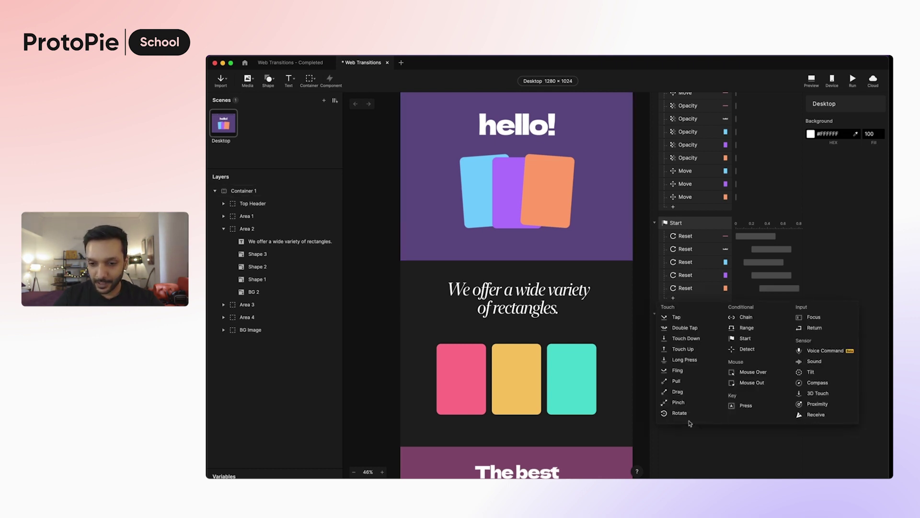
click(748, 329)
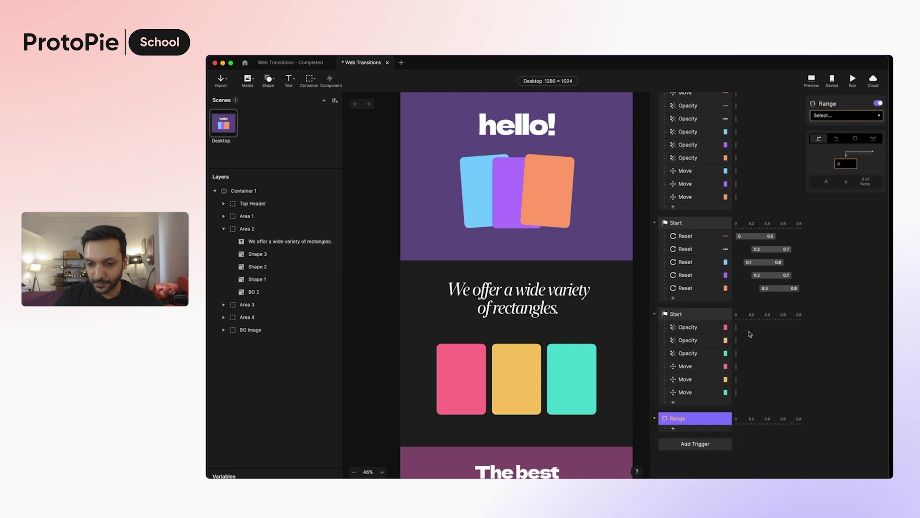
click(847, 119)
click(843, 145)
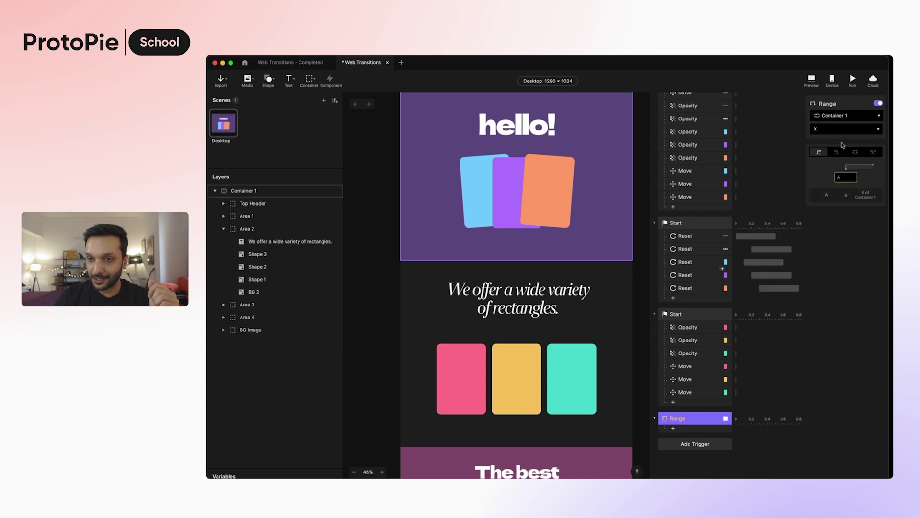
click(848, 130)
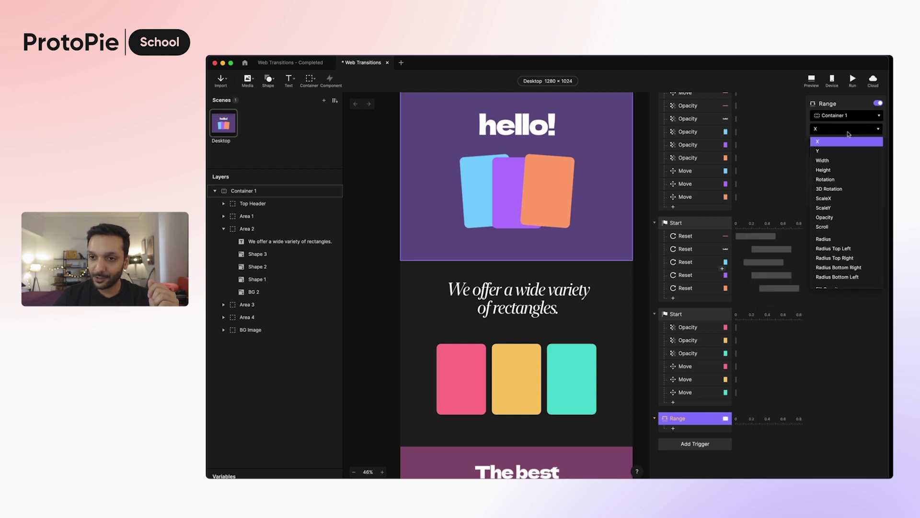
click(840, 227)
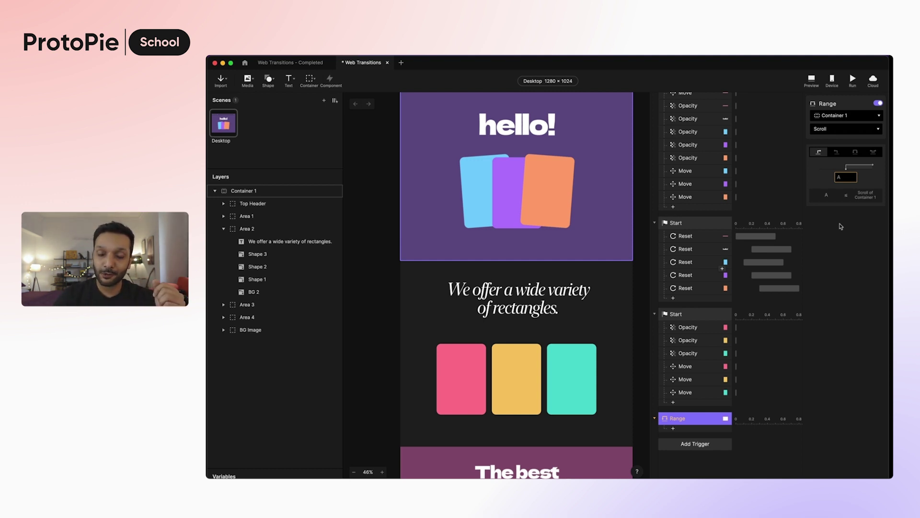
scroll(551, 231, up, 3)
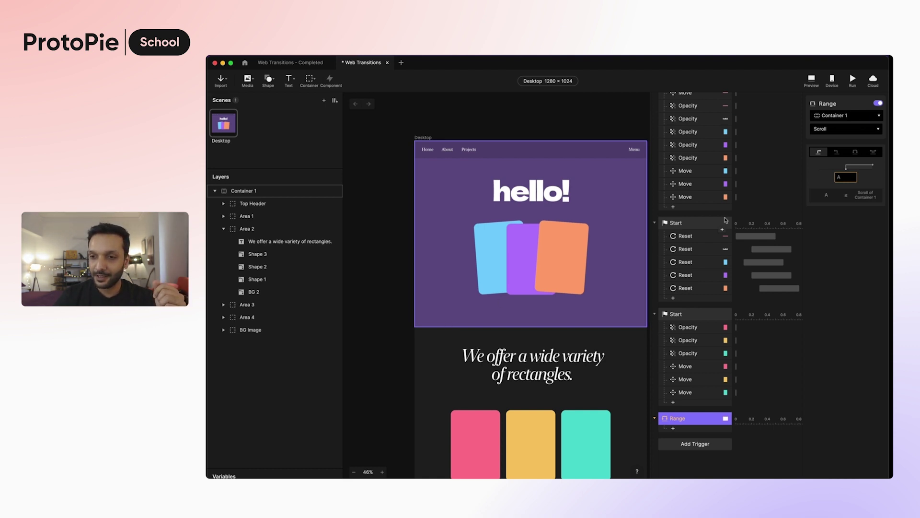
Set the Range trigger's scroll threshold to 1024 and add a Reset response for Shape 1 under it
click(839, 177)
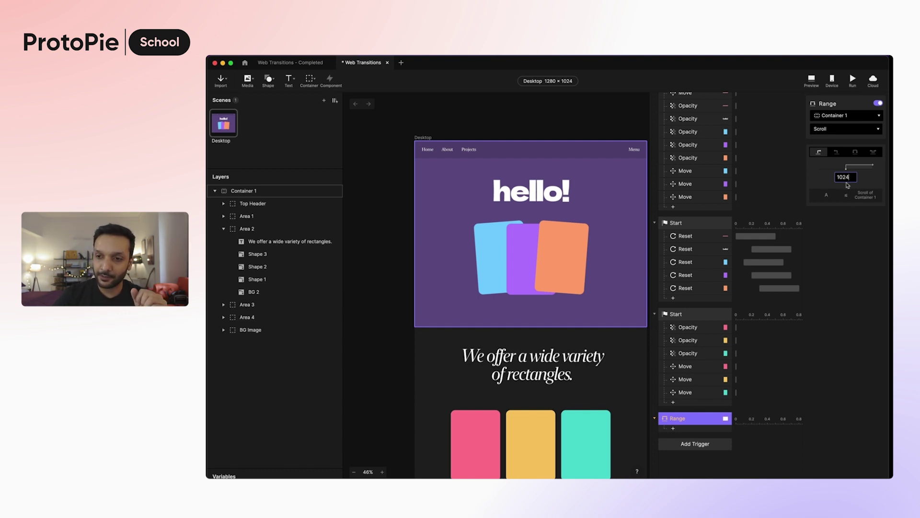
key(Return)
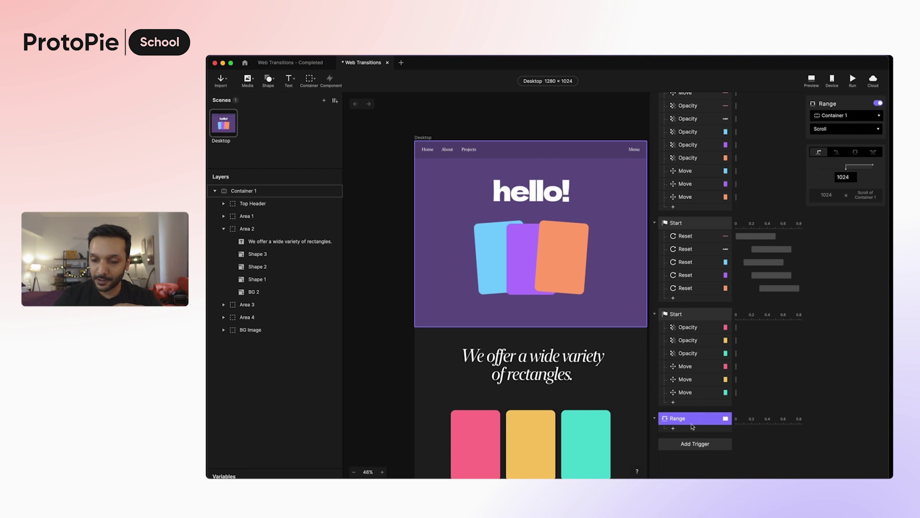
scroll(585, 419, down, 5)
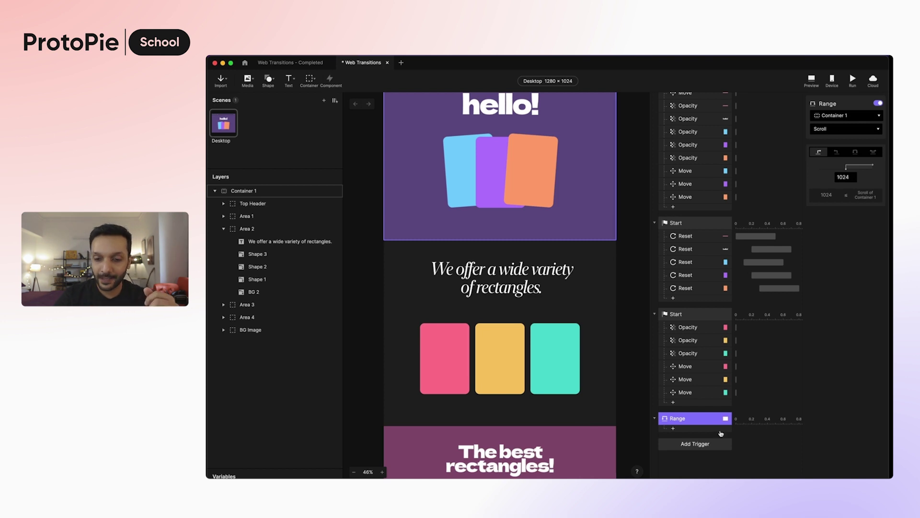
click(705, 431)
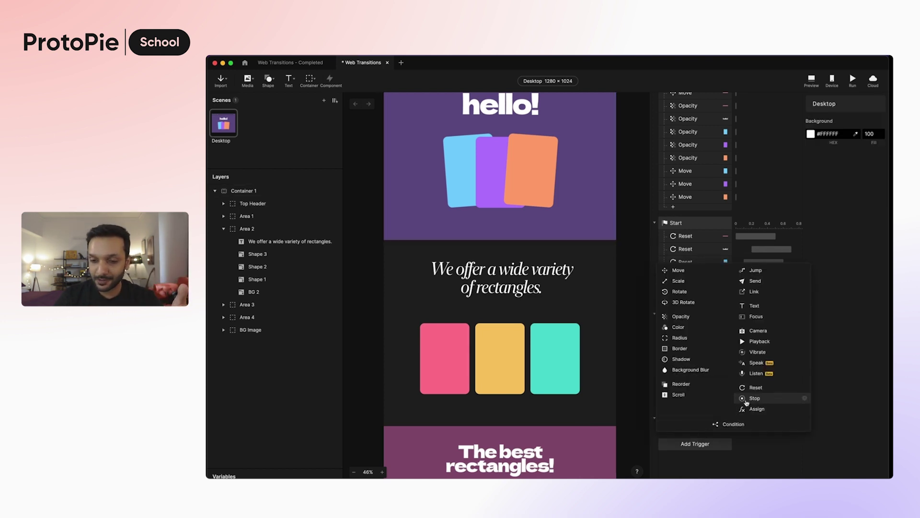
click(755, 387)
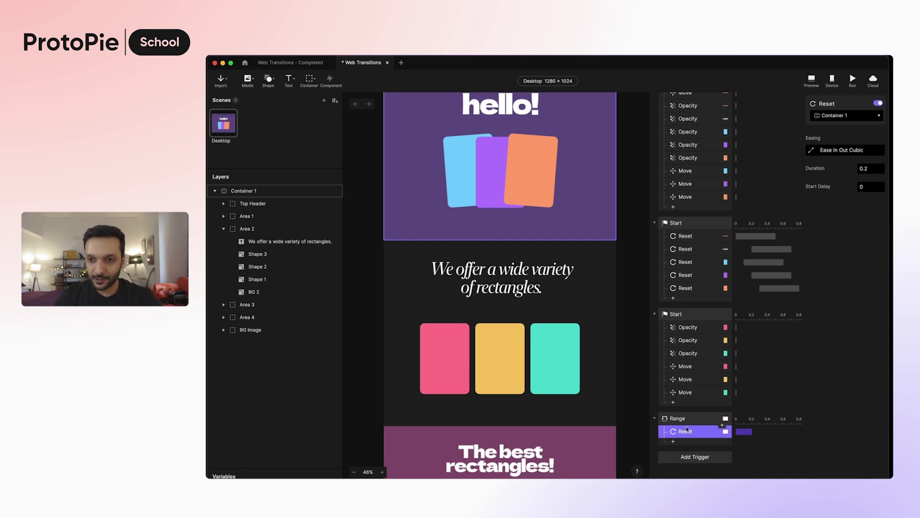
click(842, 117)
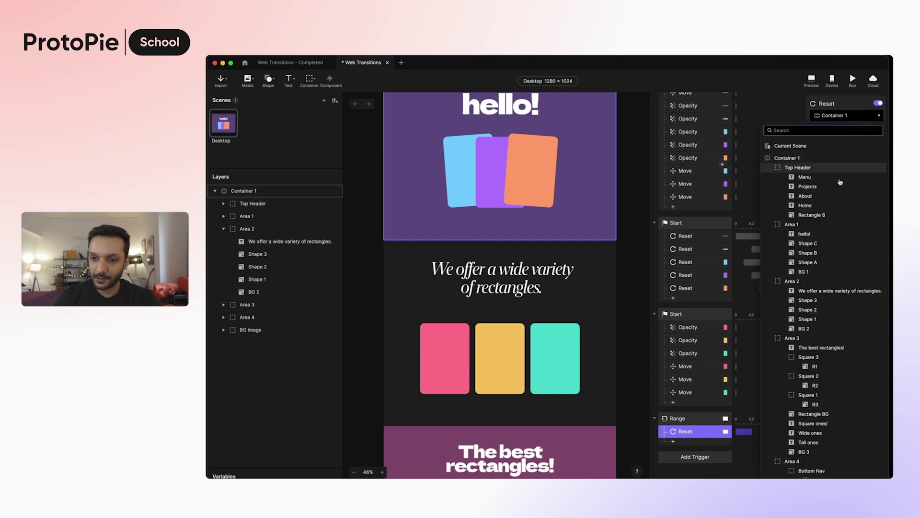
click(825, 319)
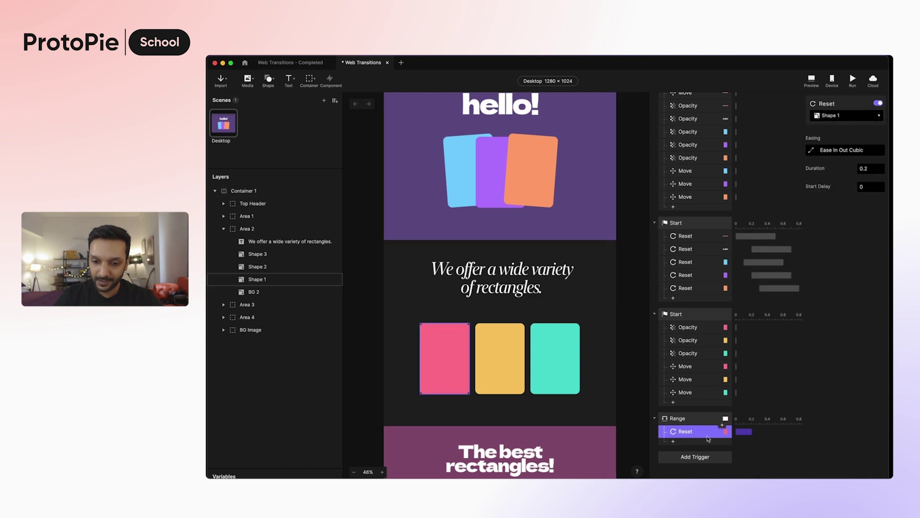
Duplicate the Shape 1 Reset response for the other two rectangles, targeting Shape 2 and Shape 3
key(super+d)
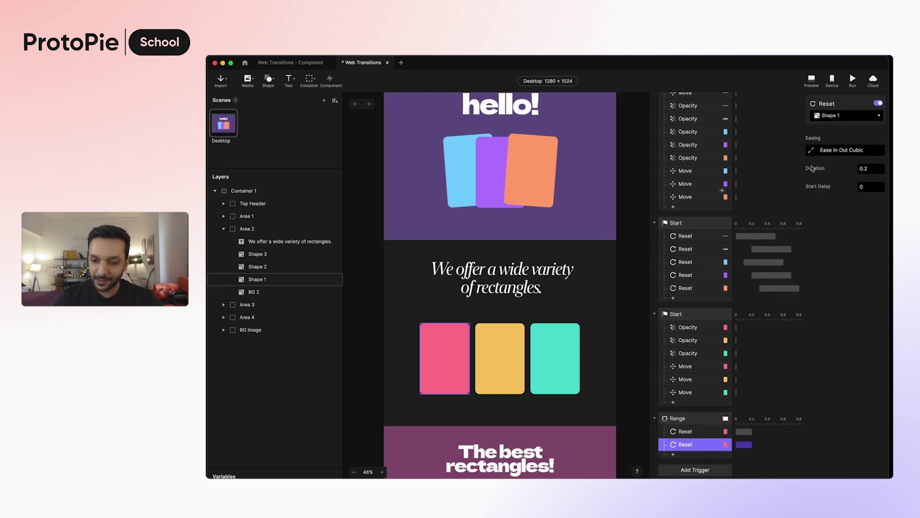
click(839, 120)
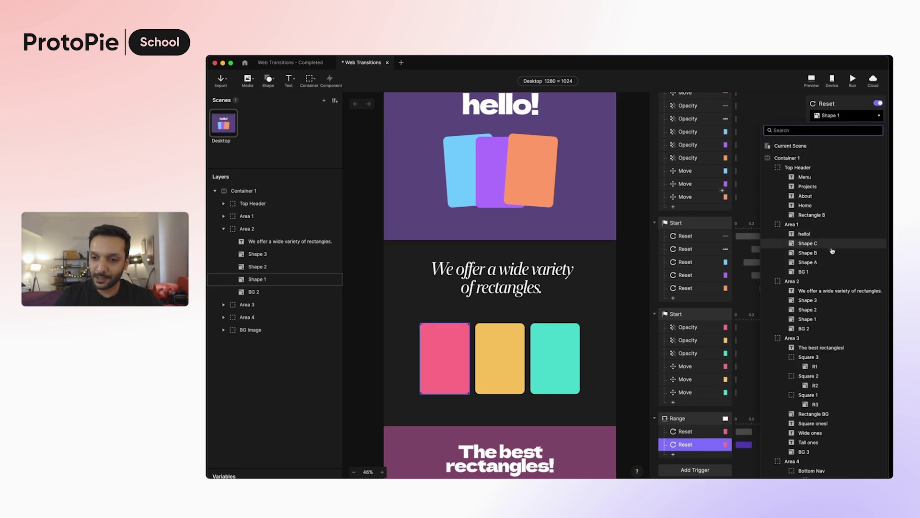
click(830, 310)
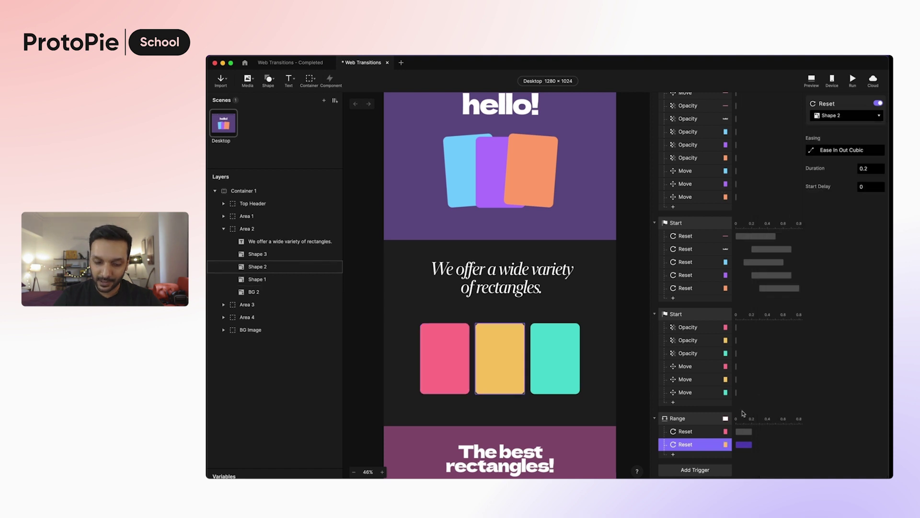
key(super+d)
click(858, 118)
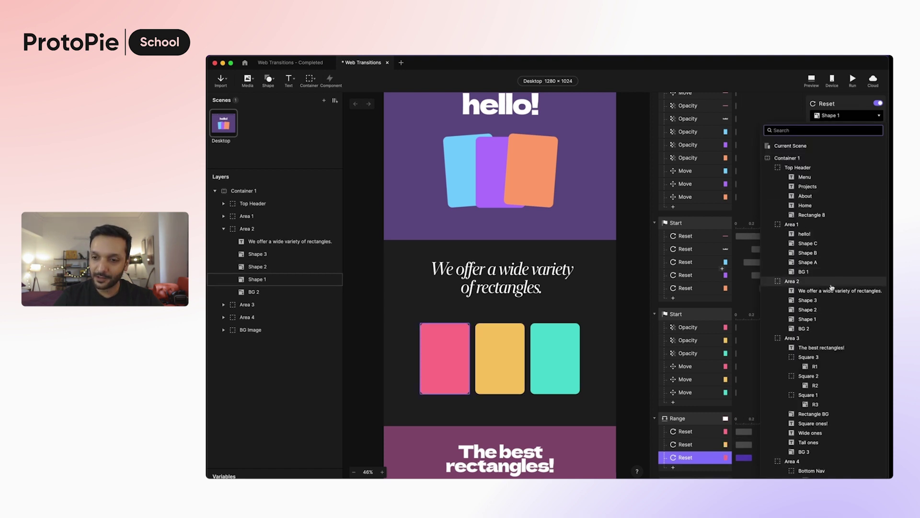
click(831, 302)
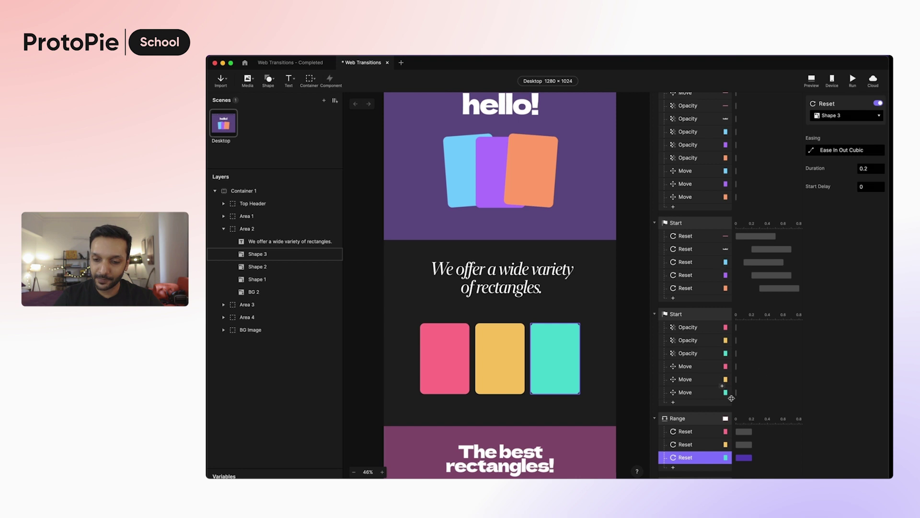
Preview the prototype and scroll to the second section to check how its three rectangles come in
click(811, 82)
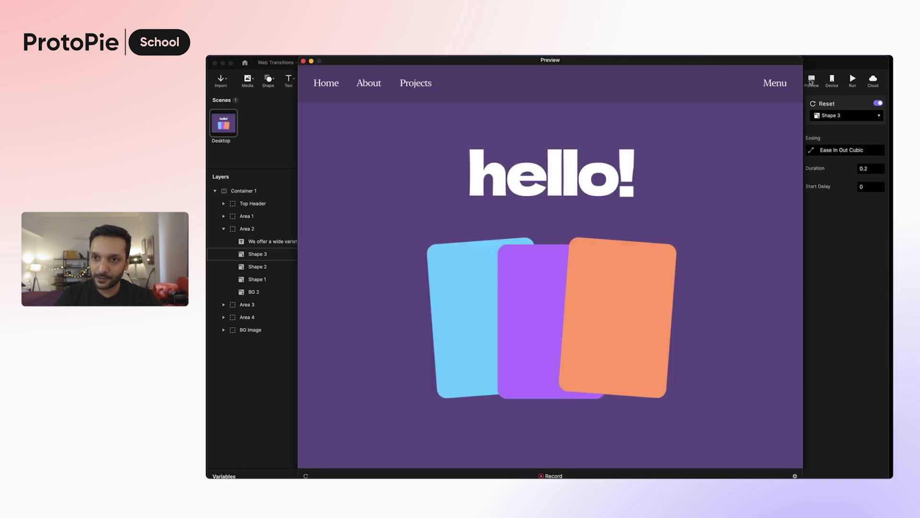
scroll(681, 298, down, 10)
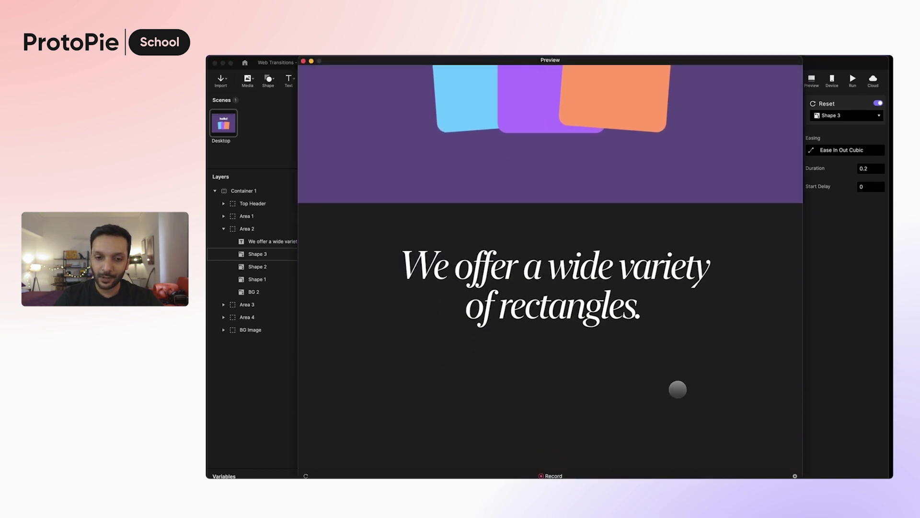
drag(685, 341, 708, 242)
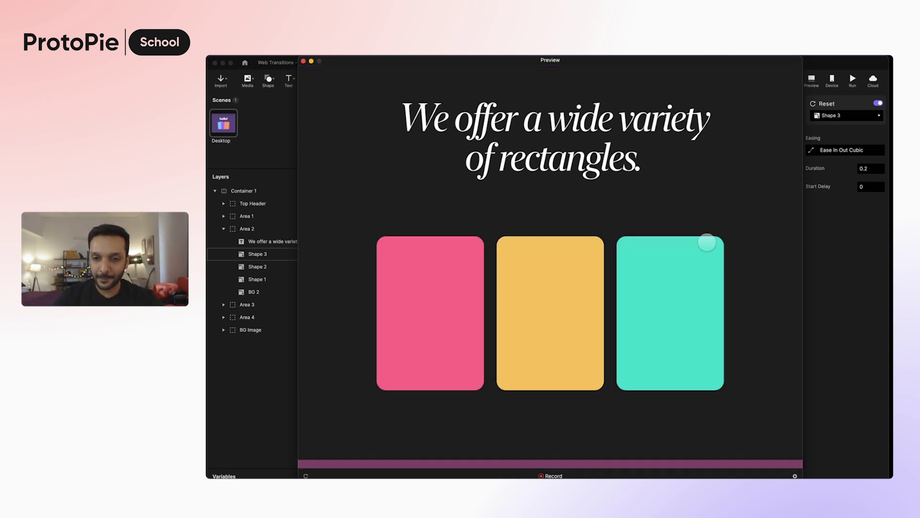
drag(697, 170, 688, 208)
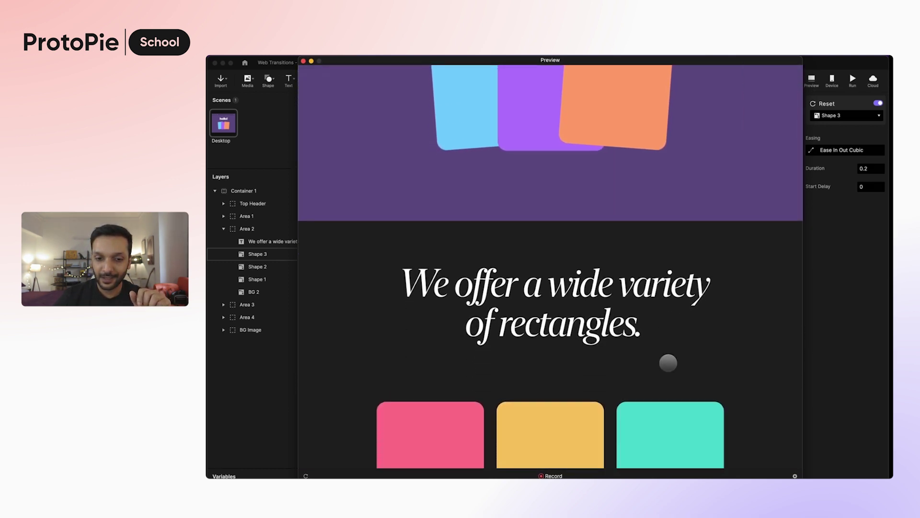
drag(668, 357, 678, 322)
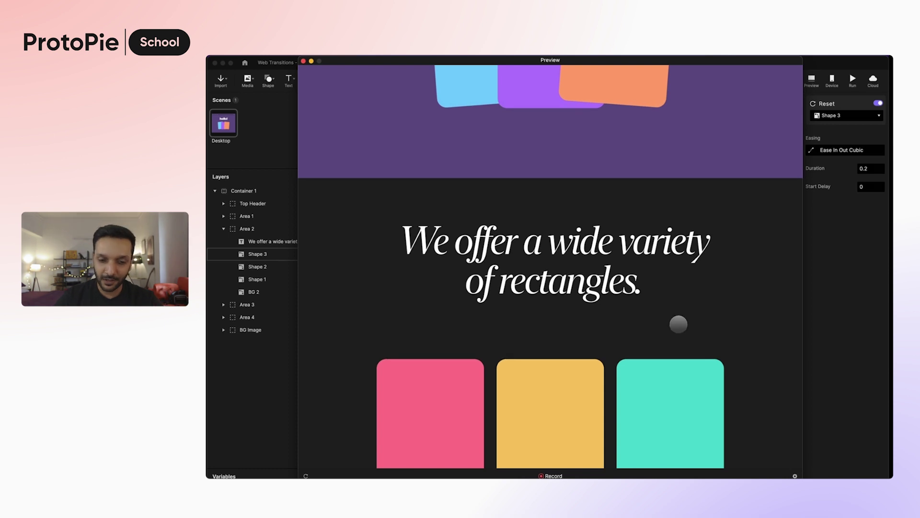
drag(676, 331, 686, 226)
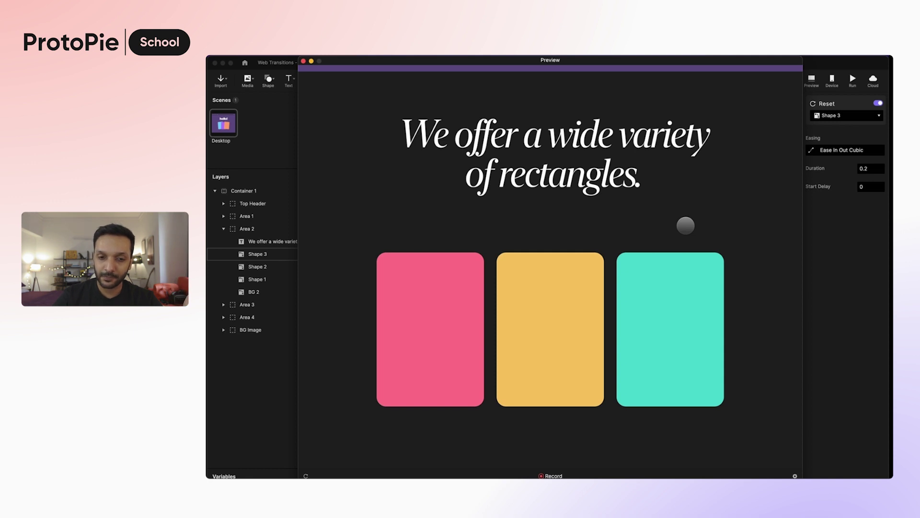
click(835, 294)
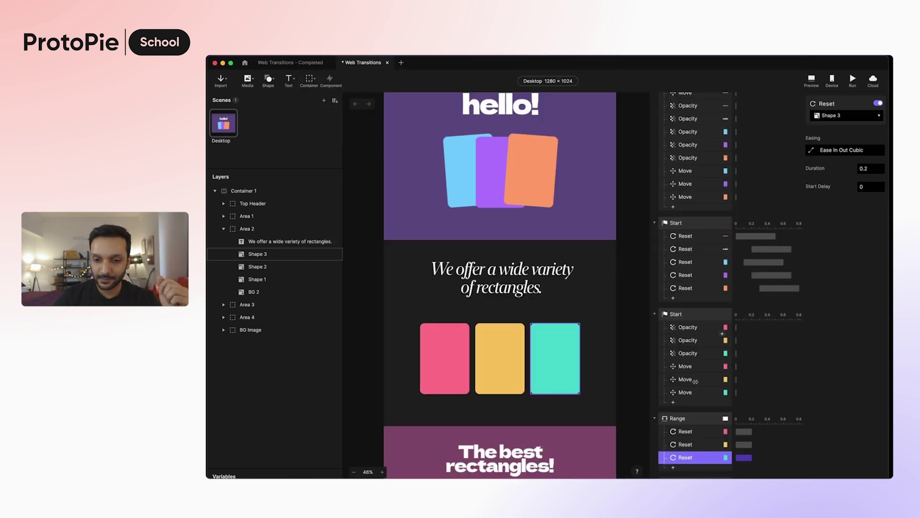
Set the duration of all three Reset responses under the Range trigger to 1
shift+click(692, 433)
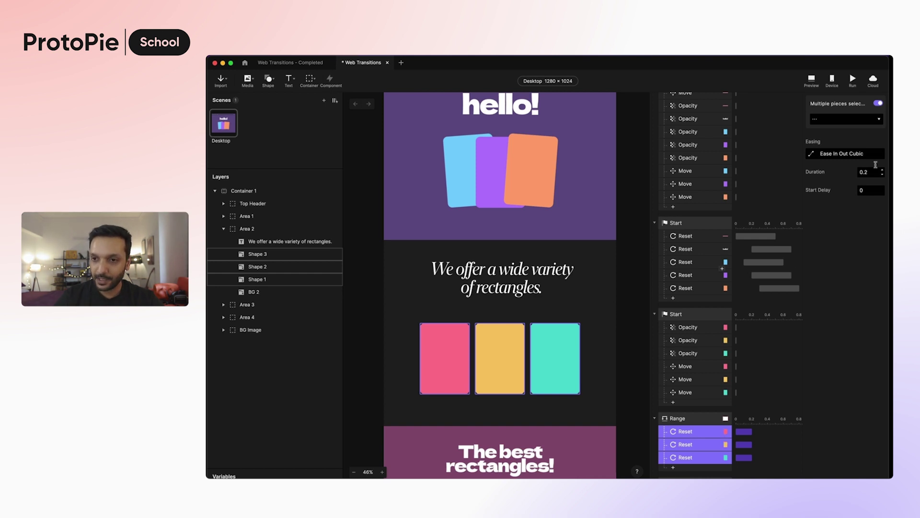
drag(875, 170, 856, 173)
text(1)
key(Tab)
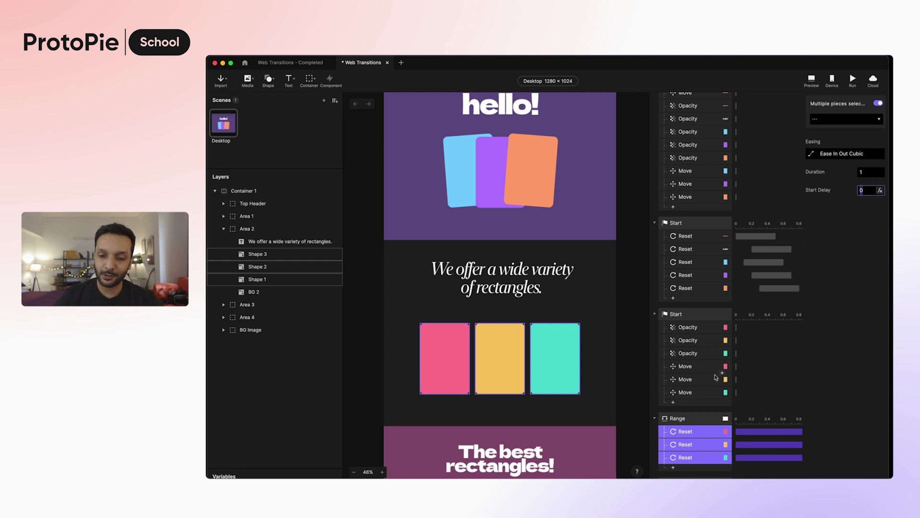
Stagger the Range trigger's Reset responses by giving Shape 1 a start delay of 0.2 and Shape 3 a start delay of 0.4
scroll(694, 410, down, 3)
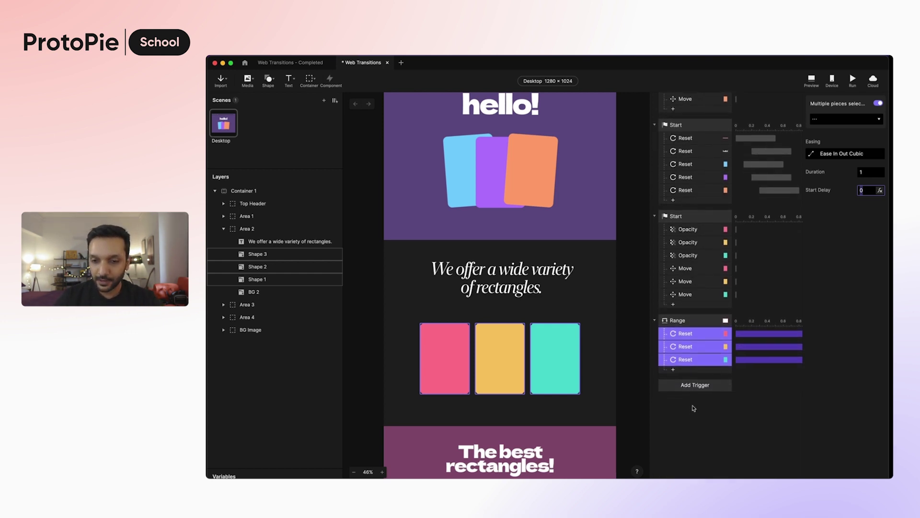
click(699, 361)
click(699, 338)
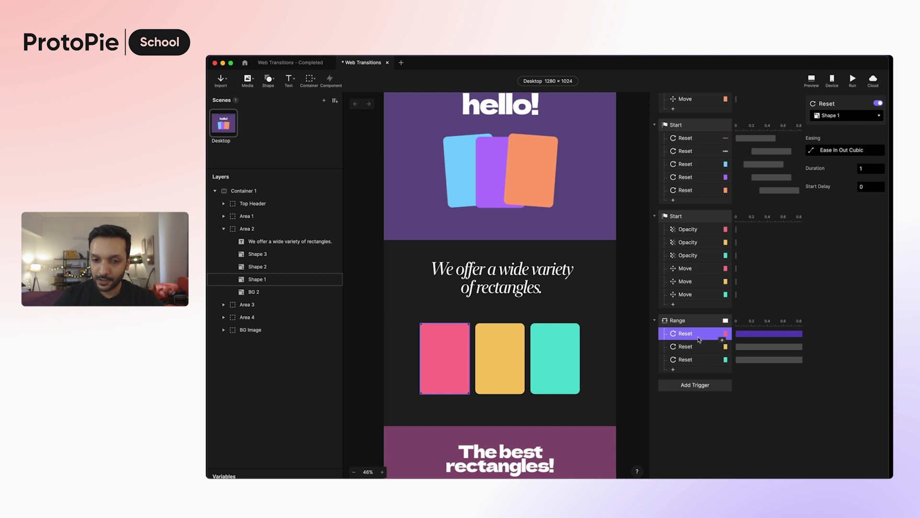
click(699, 347)
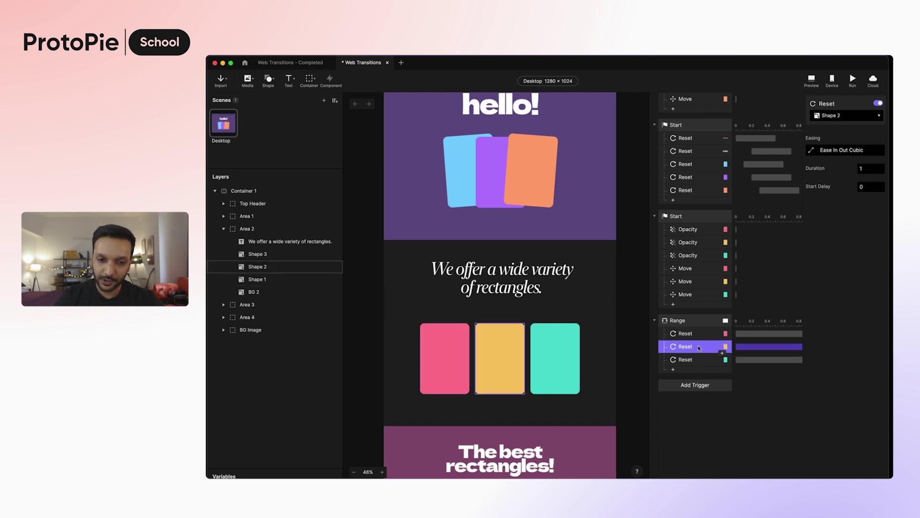
click(743, 336)
drag(744, 338, 781, 364)
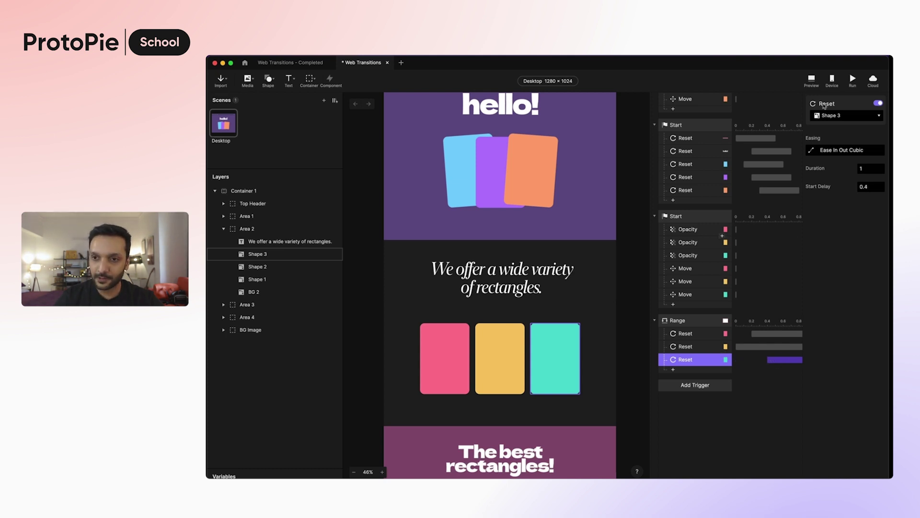
Preview the prototype again and scroll through the second section to check the staggered timing of its rectangles
click(811, 80)
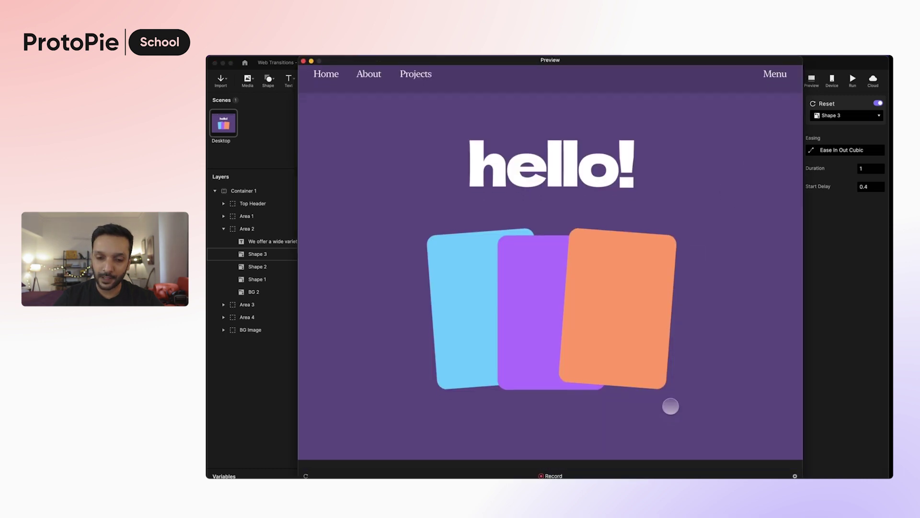
drag(670, 405, 695, 274)
drag(684, 405, 692, 302)
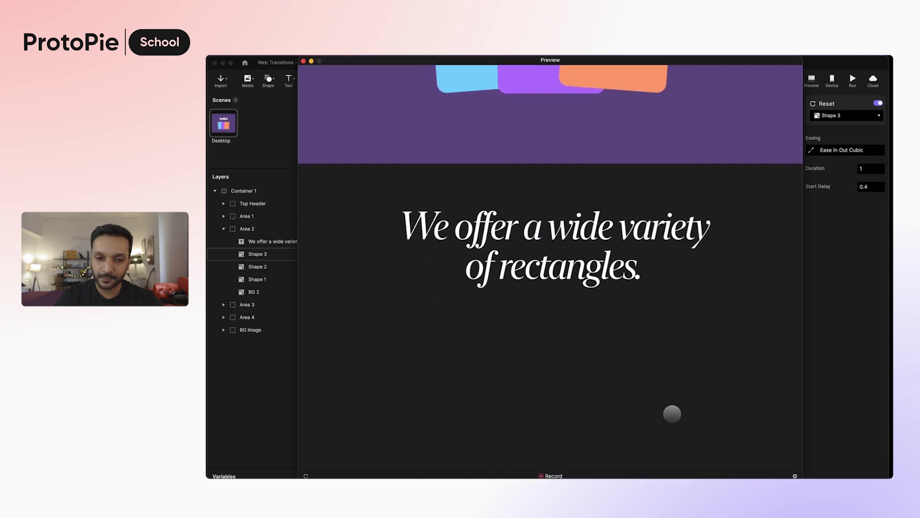
drag(672, 413, 678, 341)
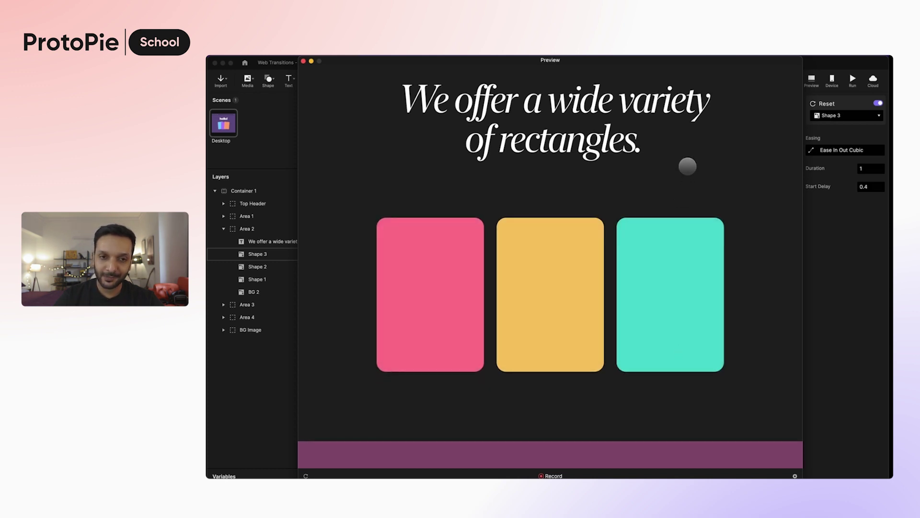
drag(686, 166, 678, 191)
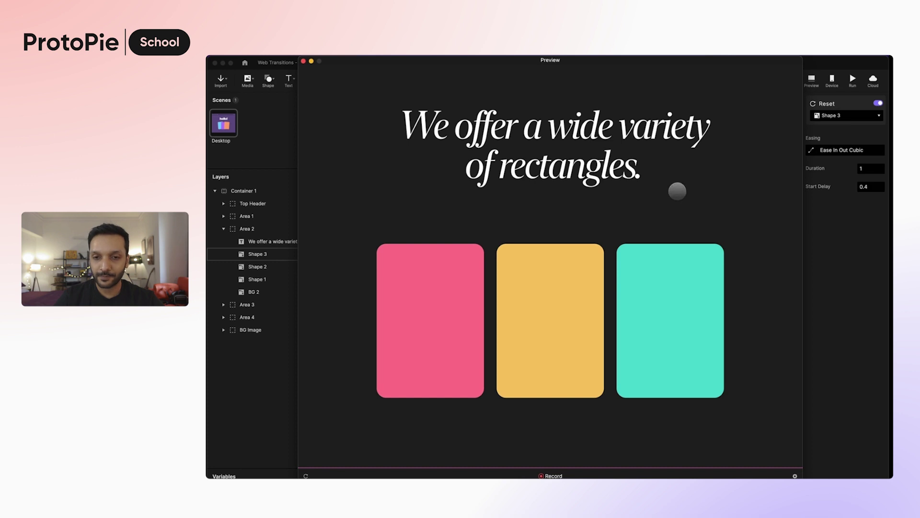
click(854, 329)
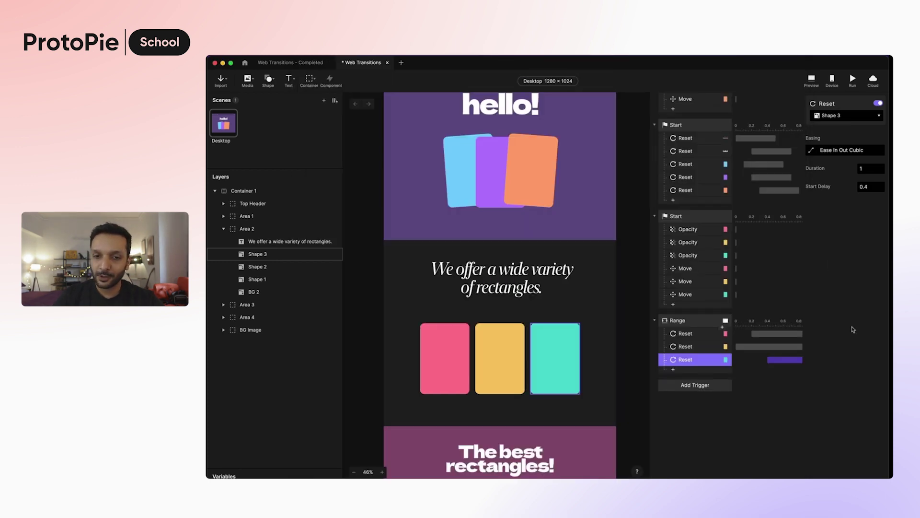
Lower the scroll threshold of Container 1's Range trigger to 824
click(698, 321)
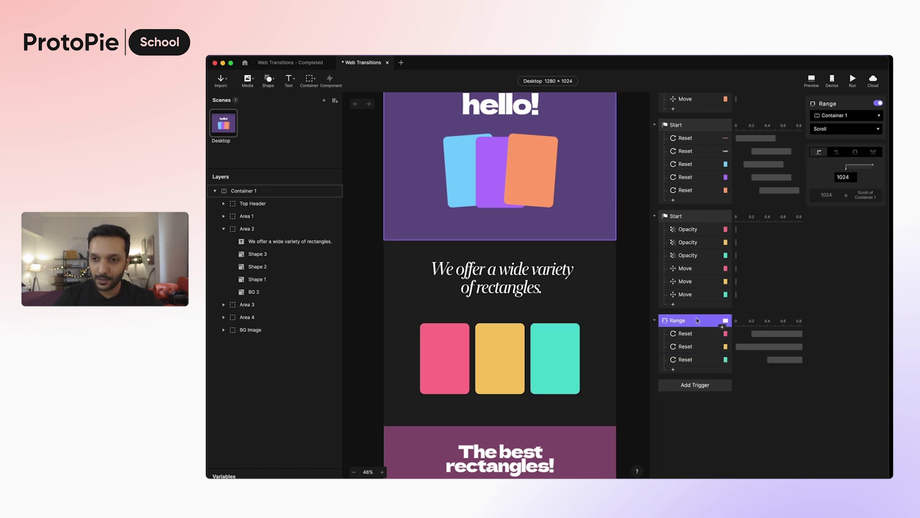
click(847, 177)
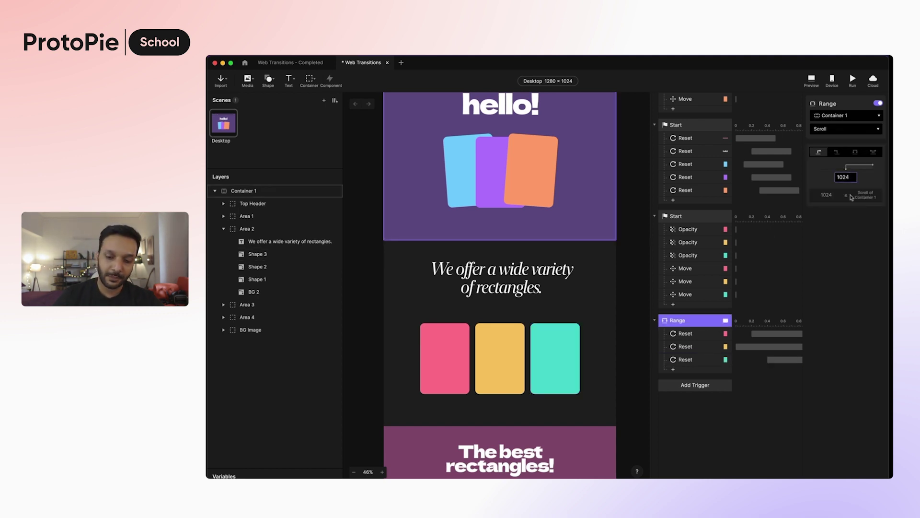
key(BackSpace)
key(BackSpace)
key(BackSpace)
key(BackSpace)
text(824)
key(Return)
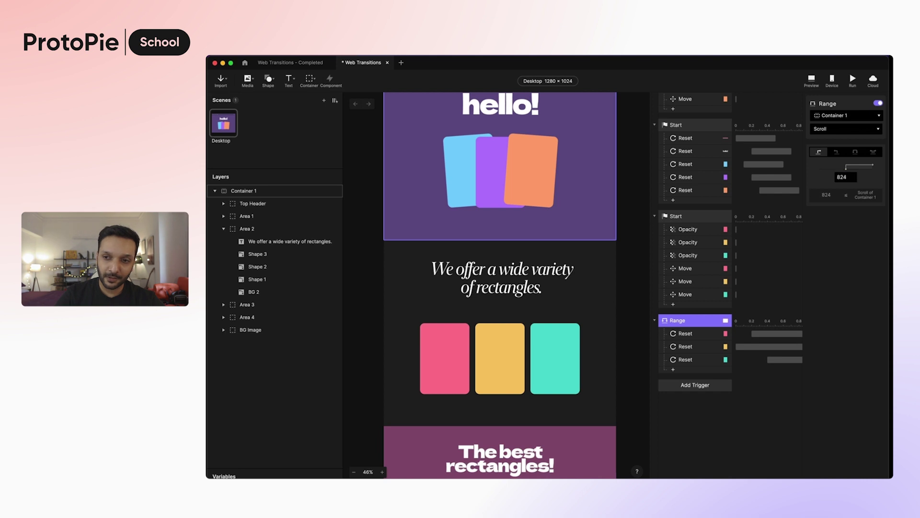
Preview and restart the prototype, scrolling to the second section to check when its rectangles animate in with the 824 threshold
click(811, 80)
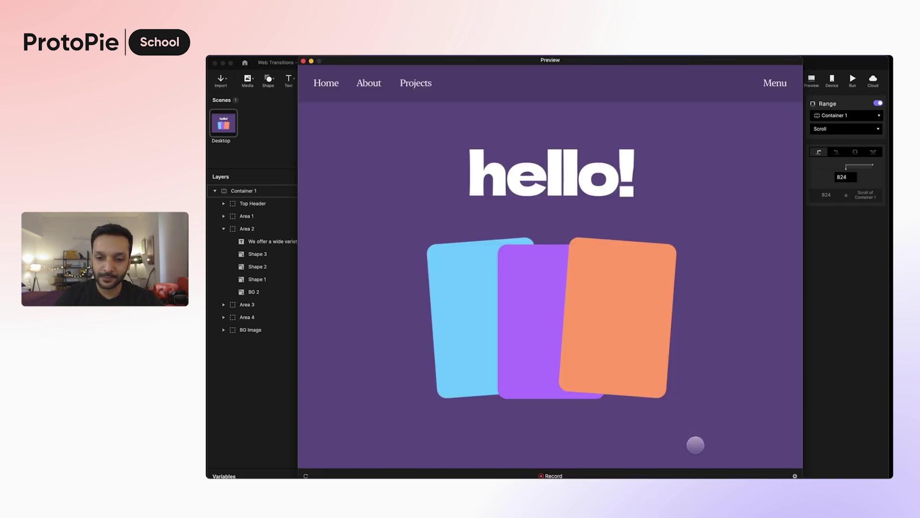
drag(697, 445, 727, 252)
drag(713, 422, 720, 348)
drag(726, 318, 735, 226)
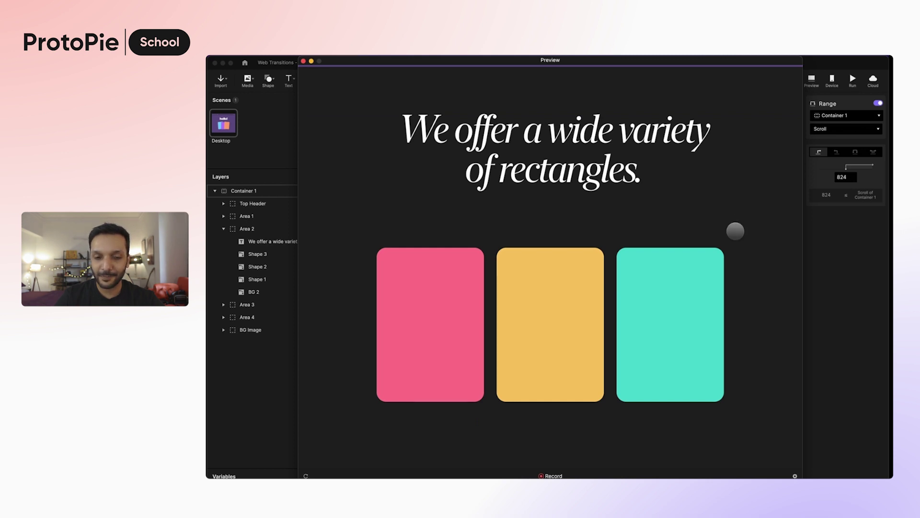
scroll(742, 294, down, 1)
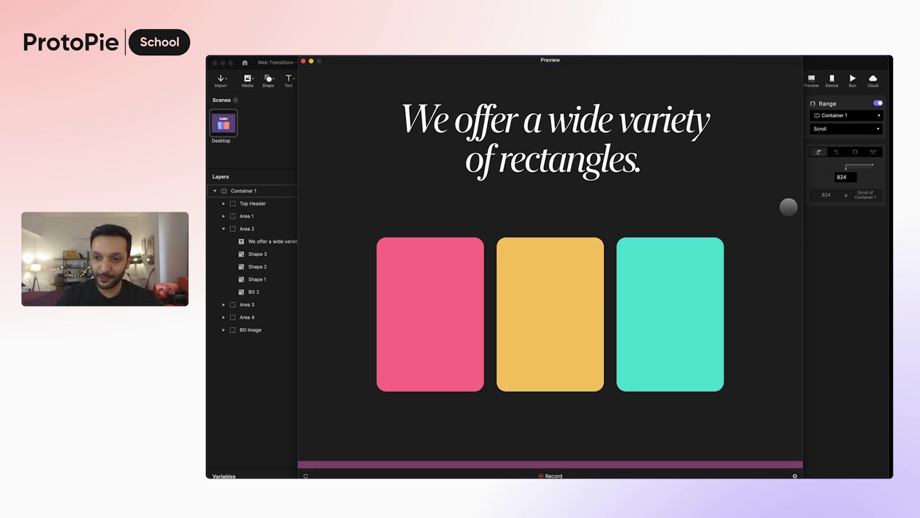
drag(756, 181, 754, 230)
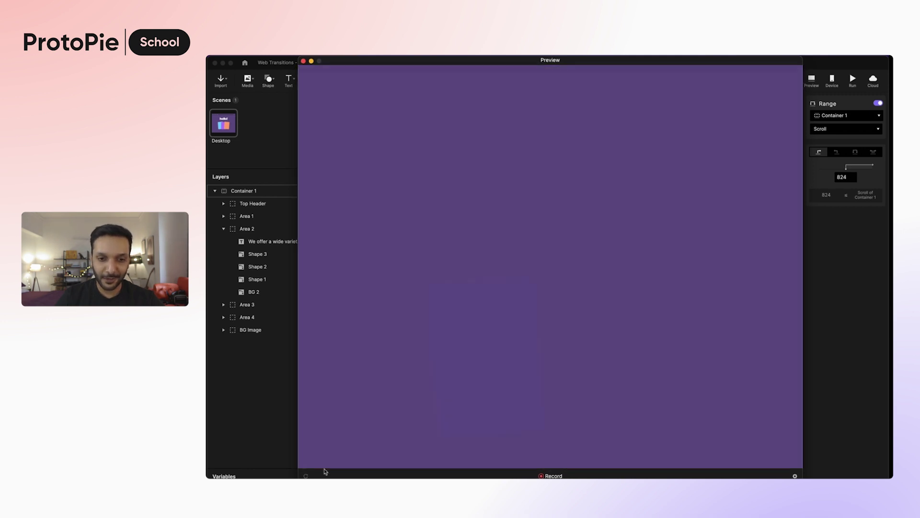
scroll(671, 403, down, 5)
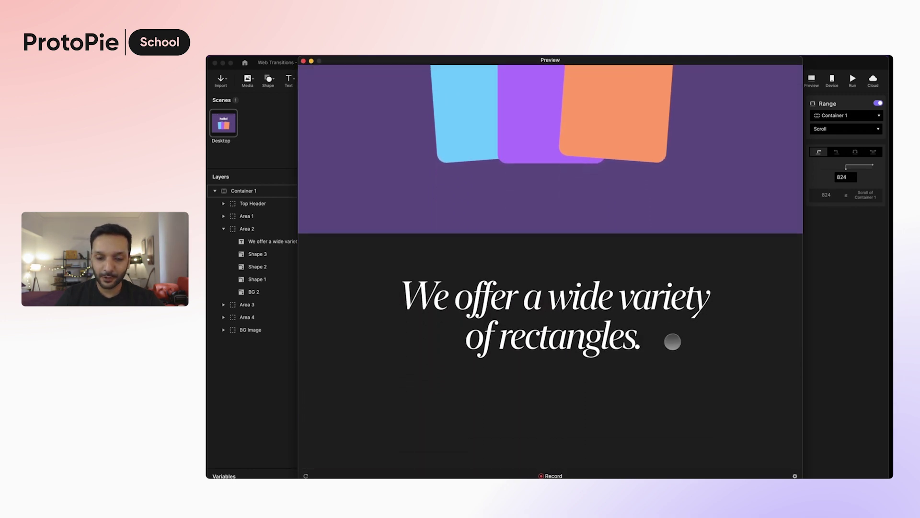
scroll(672, 341, down, 5)
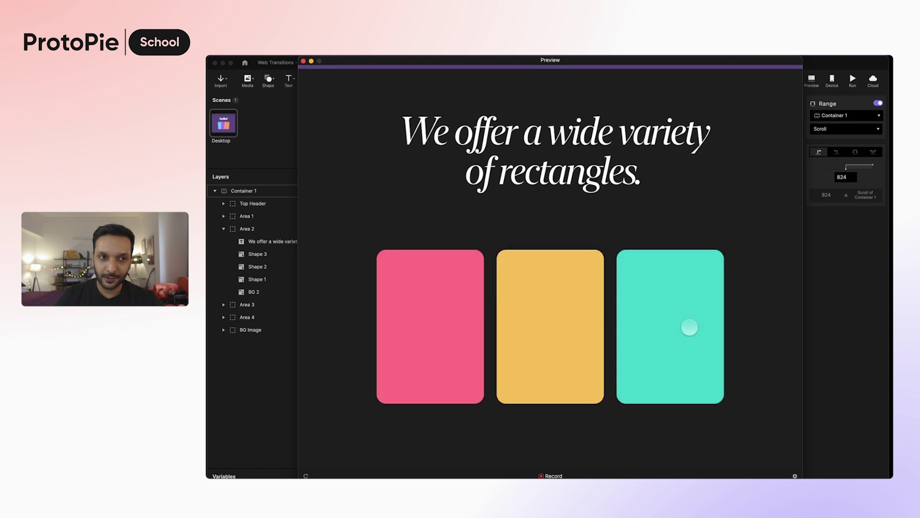
drag(690, 327, 690, 323)
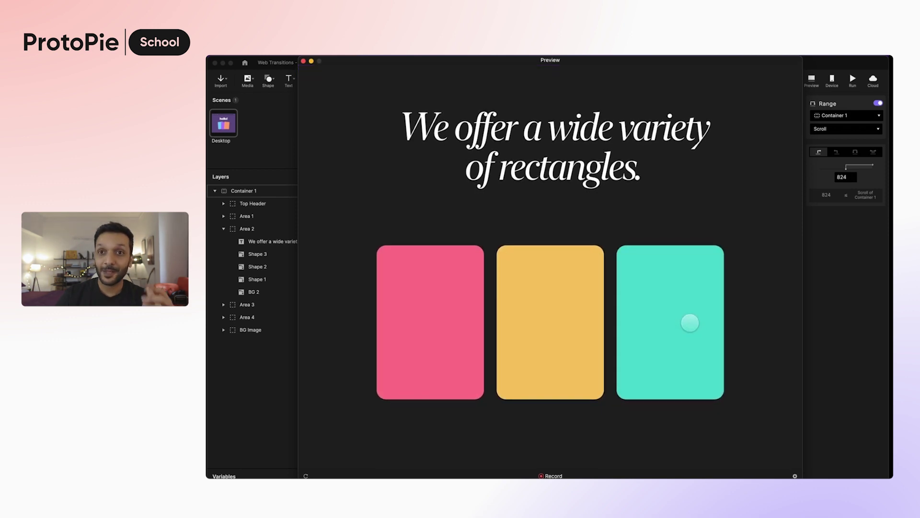